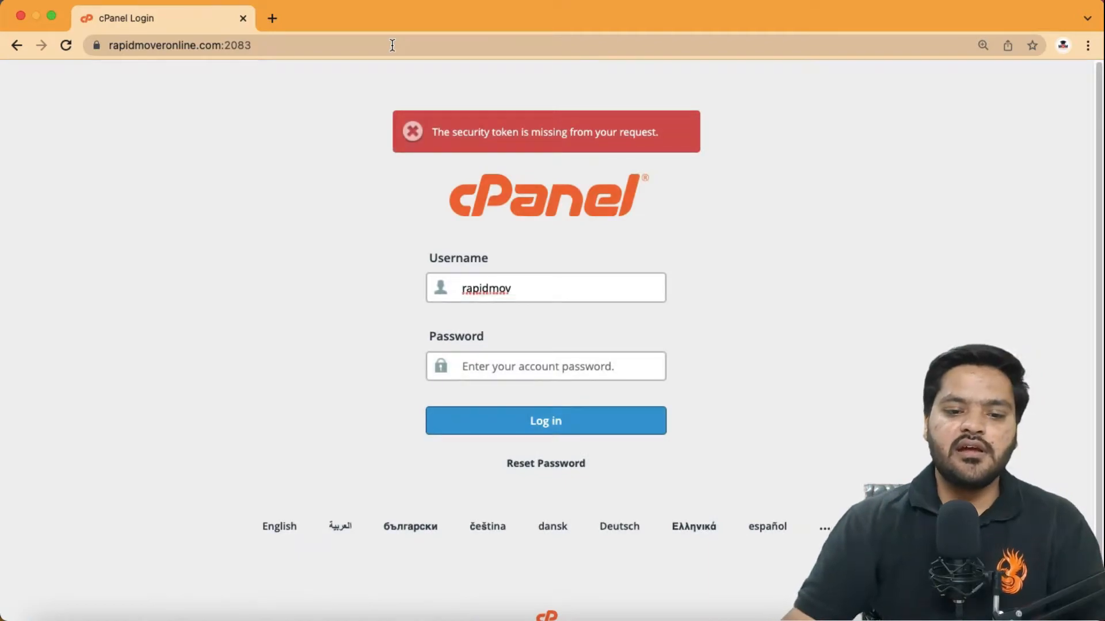
# Step: Enter the account password for the prefilled username and log in to cPanel
pyautogui.click(529, 291)
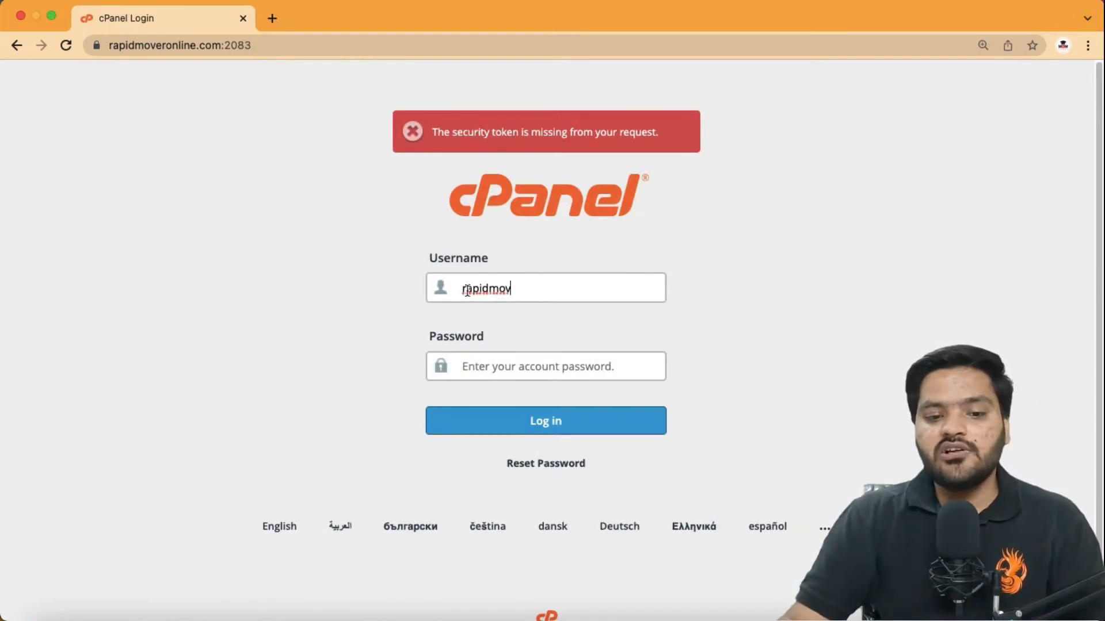
pyautogui.moveTo(415, 266); pyautogui.dragTo(569, 321)
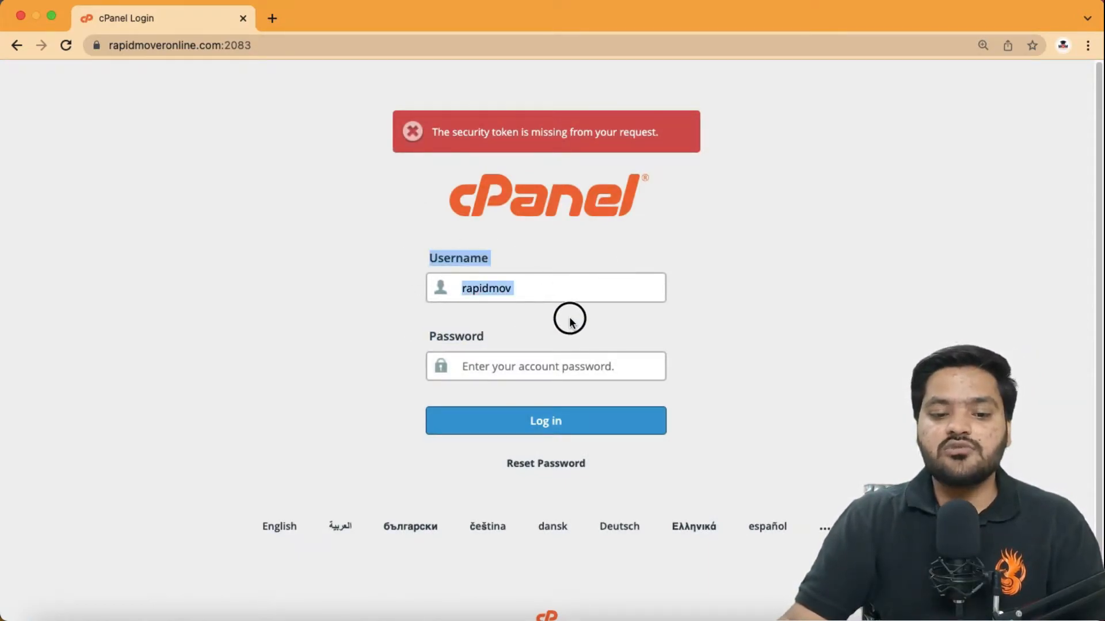
pyautogui.click(512, 294)
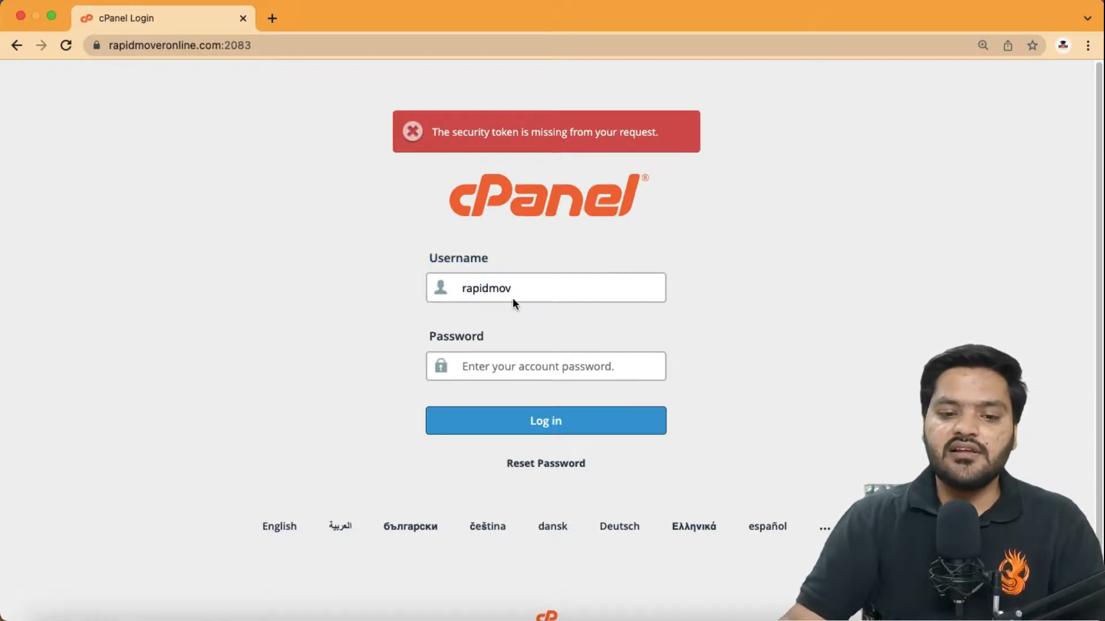
pyautogui.click(523, 367)
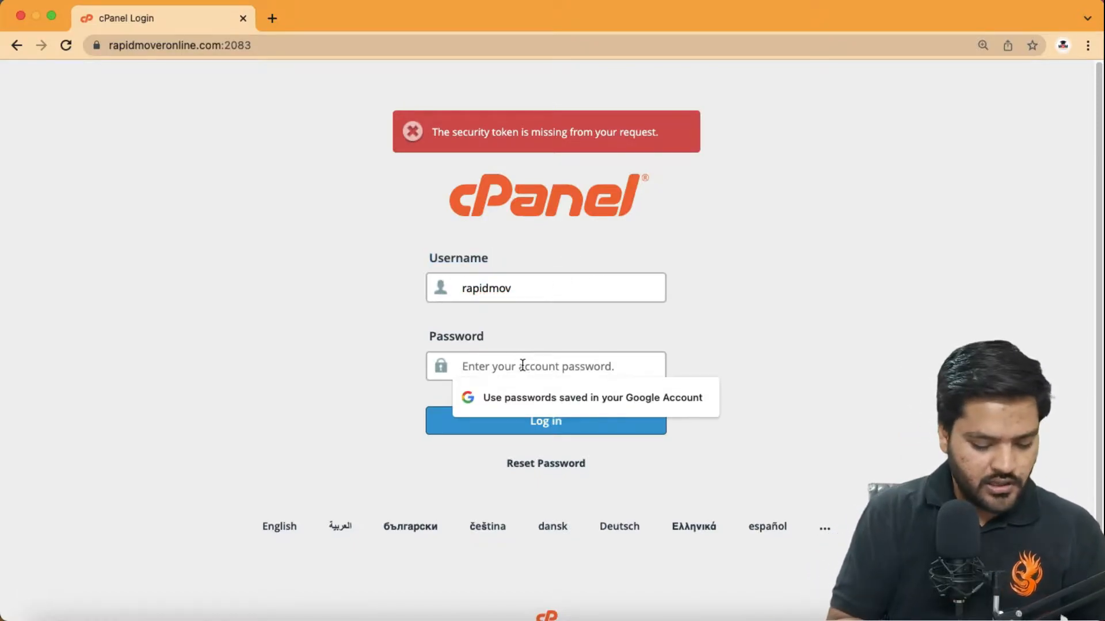
pyautogui.write('*************')
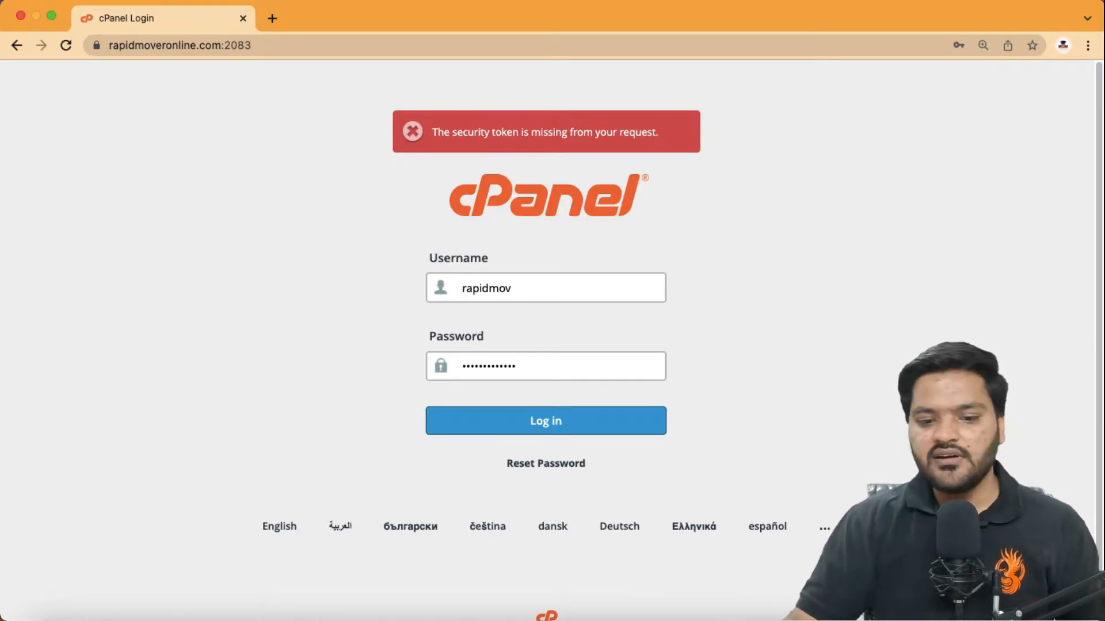
pyautogui.click(556, 425)
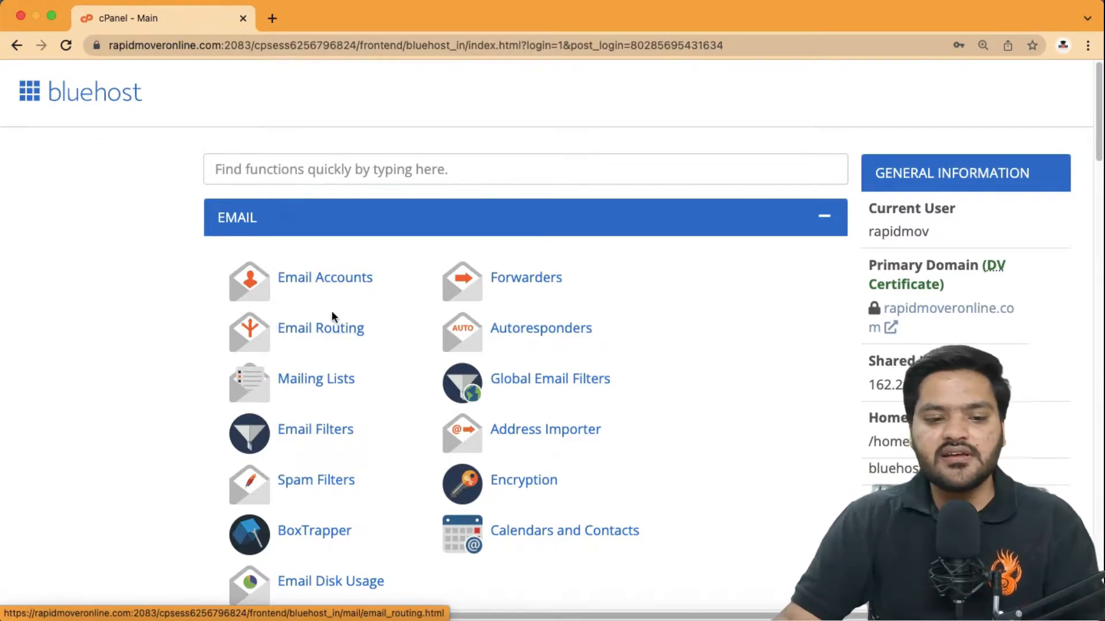
# Step: Find File Manager by searching the cPanel functions for "file" and open it
pyautogui.click(349, 165)
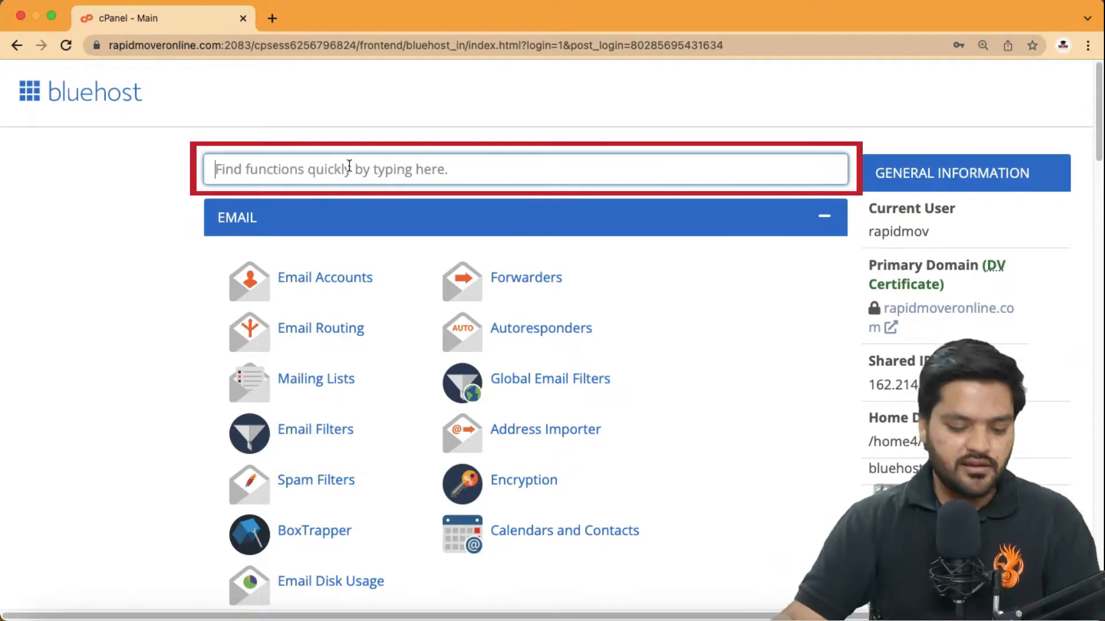
pyautogui.write('file')
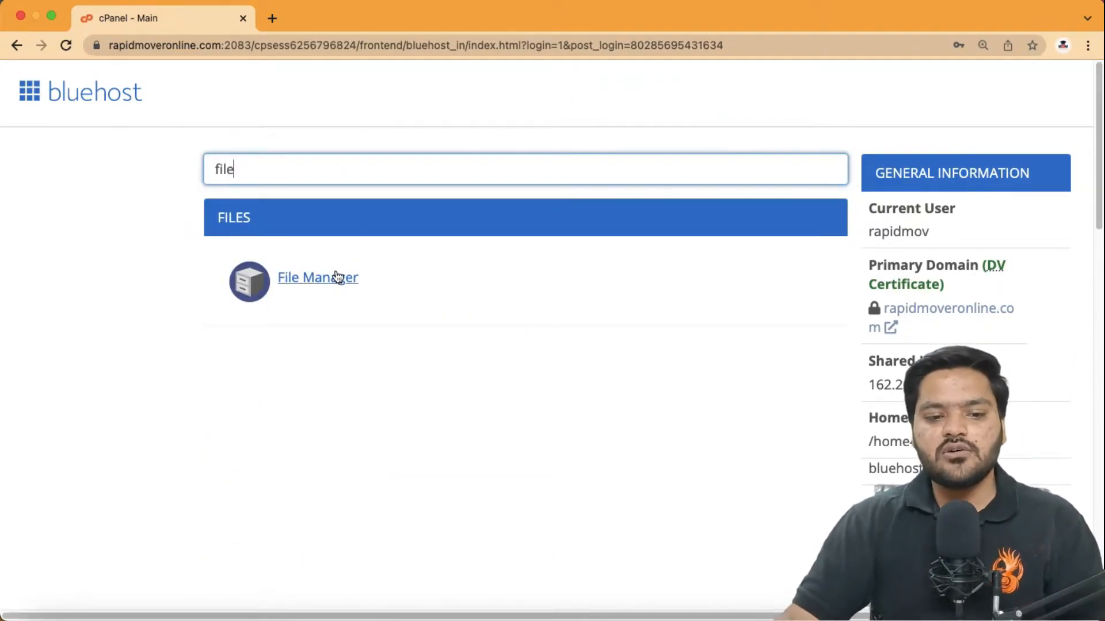
pyautogui.click(299, 279)
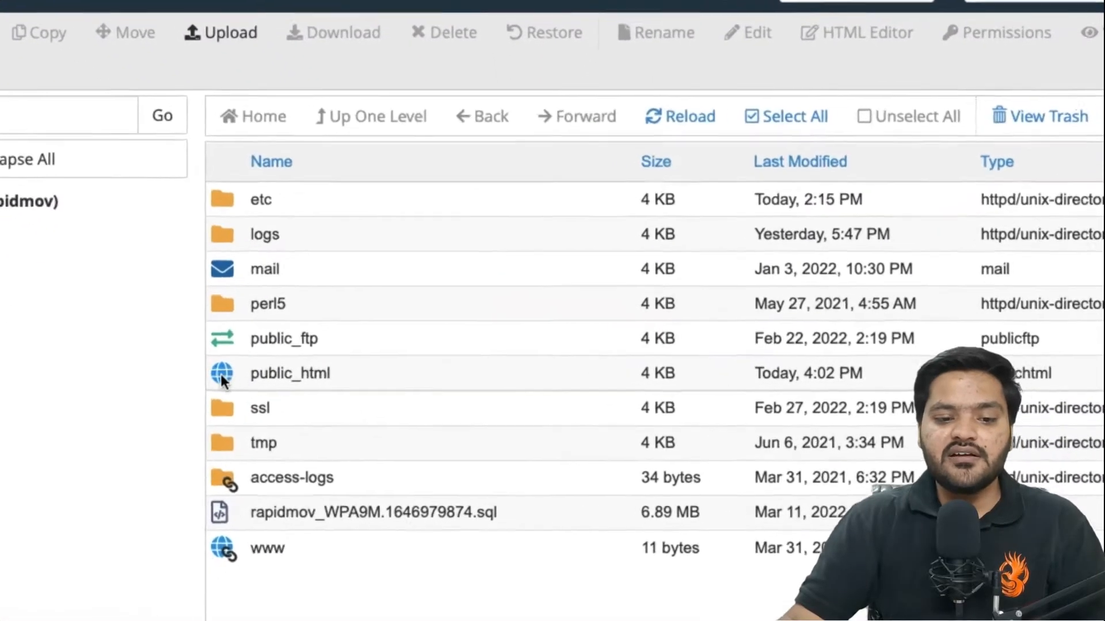
# Step: Open the public_html folder and review the subdomain folders and WordPress files in it
pyautogui.click(296, 372)
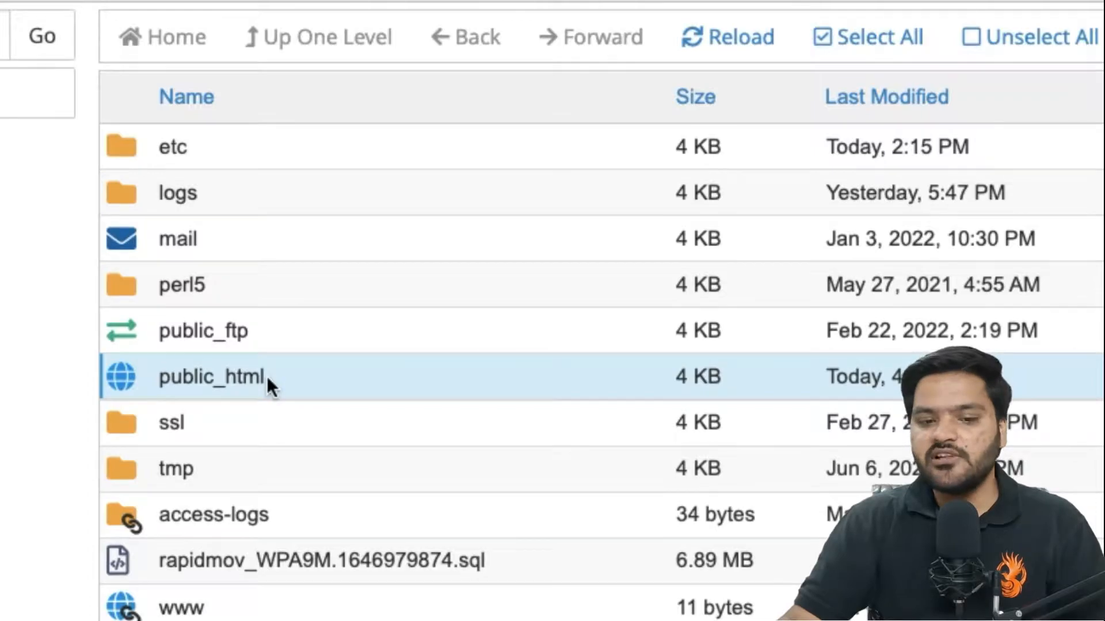
pyautogui.click(126, 379)
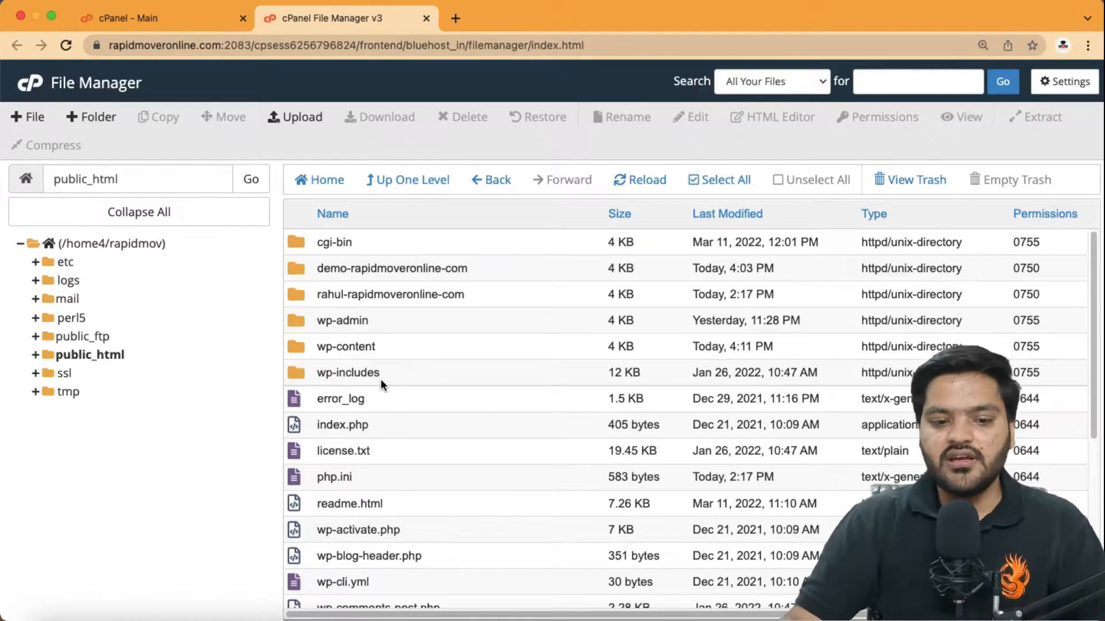
pyautogui.click(498, 268)
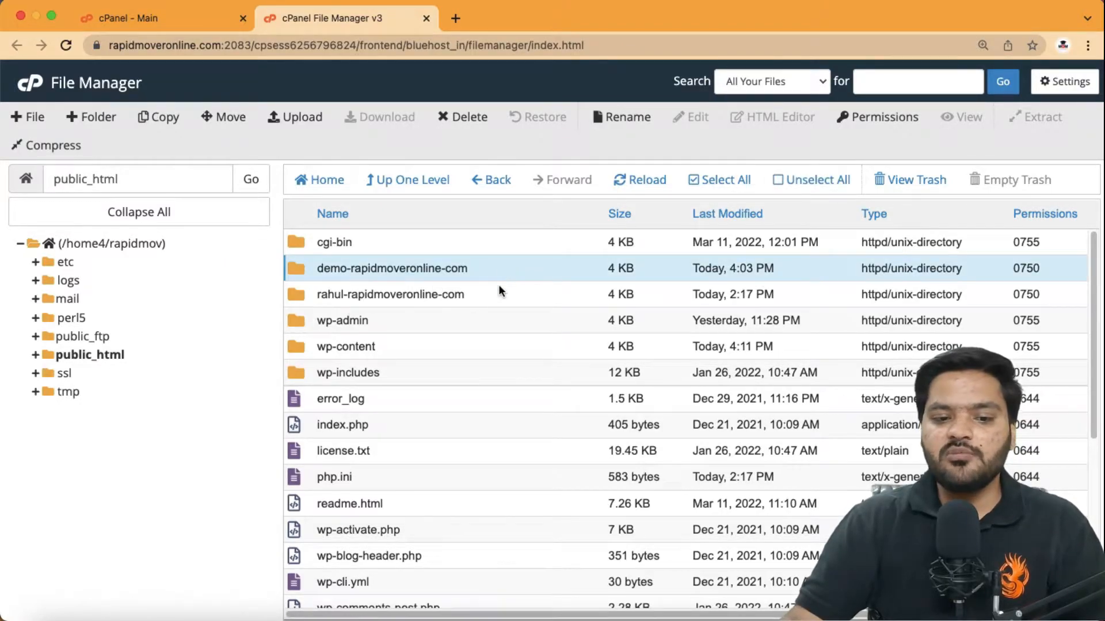
pyautogui.click(498, 294)
pyautogui.click(499, 269)
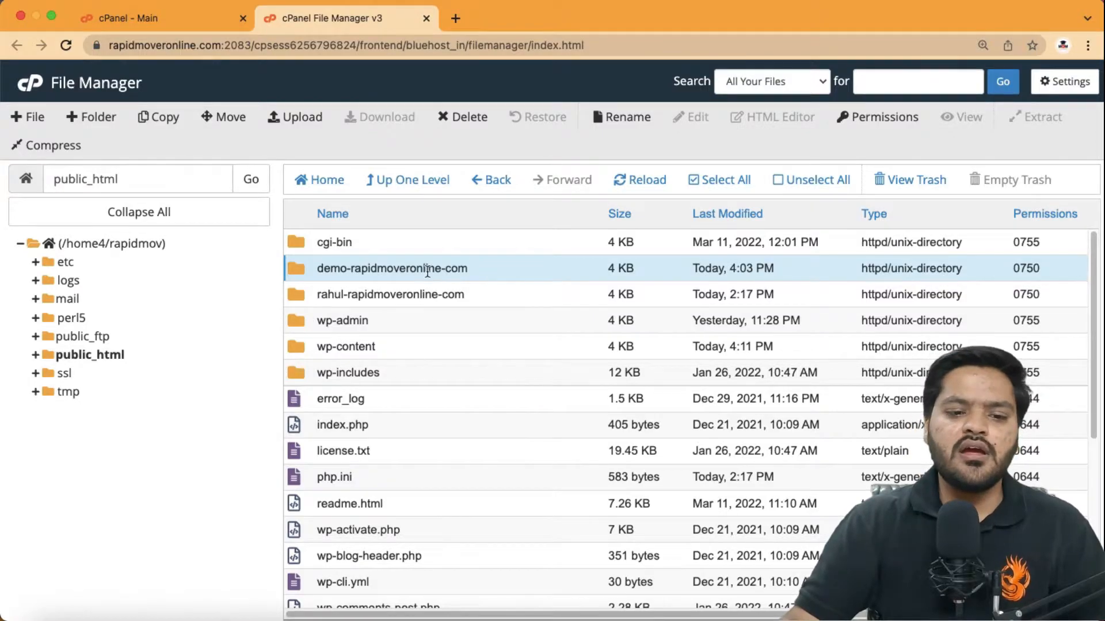
pyautogui.scroll(-5, 437, 455)
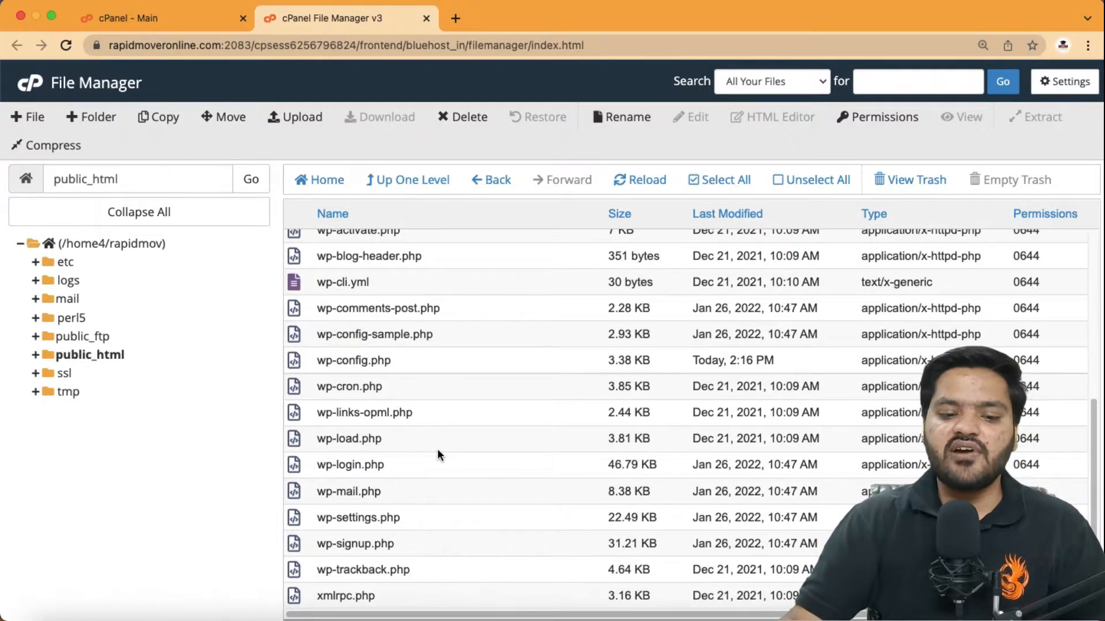
pyautogui.scroll(5, 438, 454)
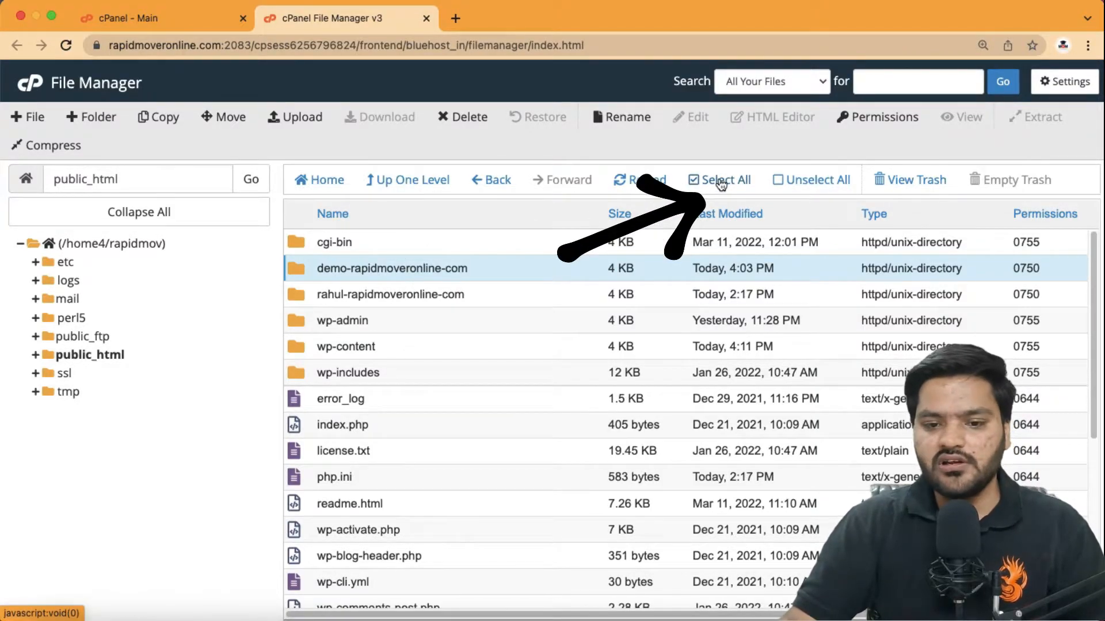
# Step: Compress everything in public_html except the two folders whose names end in rapidmoveronline-com into a Zip Archive
pyautogui.click(721, 183)
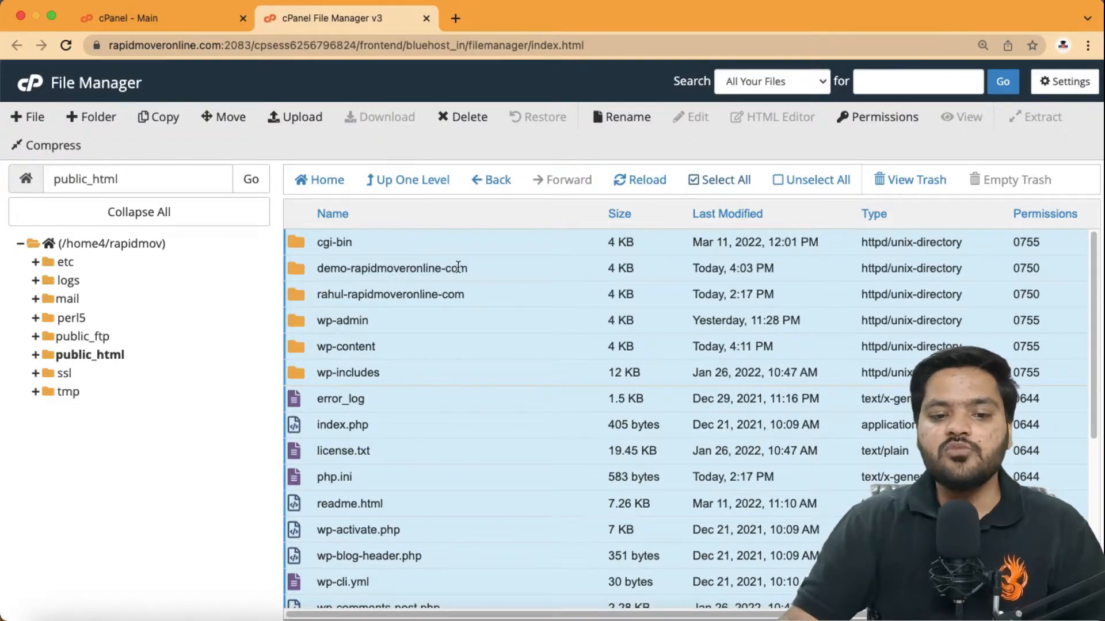
pyautogui.rightClick(496, 274)
pyautogui.keyDown('super'); pyautogui.click(486, 268); pyautogui.keyUp('super')
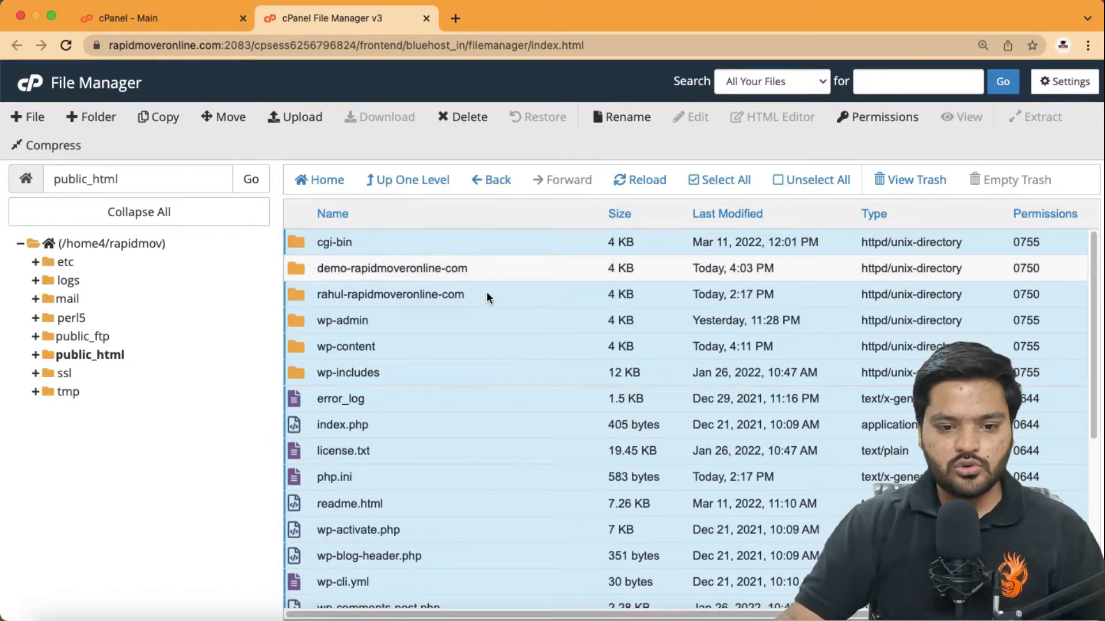
pyautogui.keyDown('super'); pyautogui.click(486, 293); pyautogui.keyUp('super')
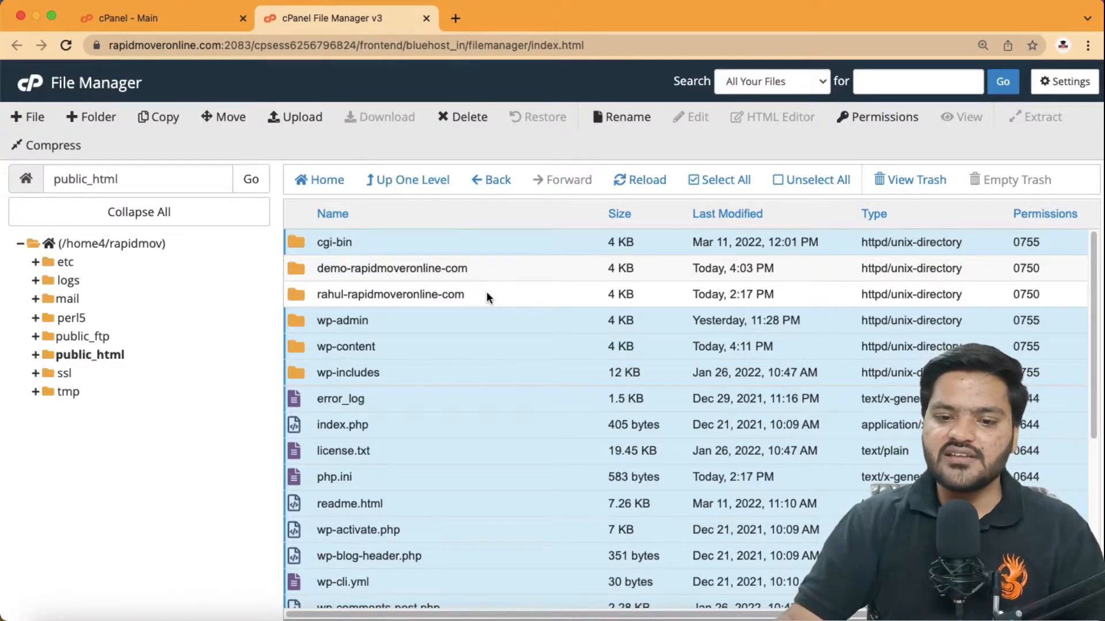
pyautogui.rightClick(494, 249)
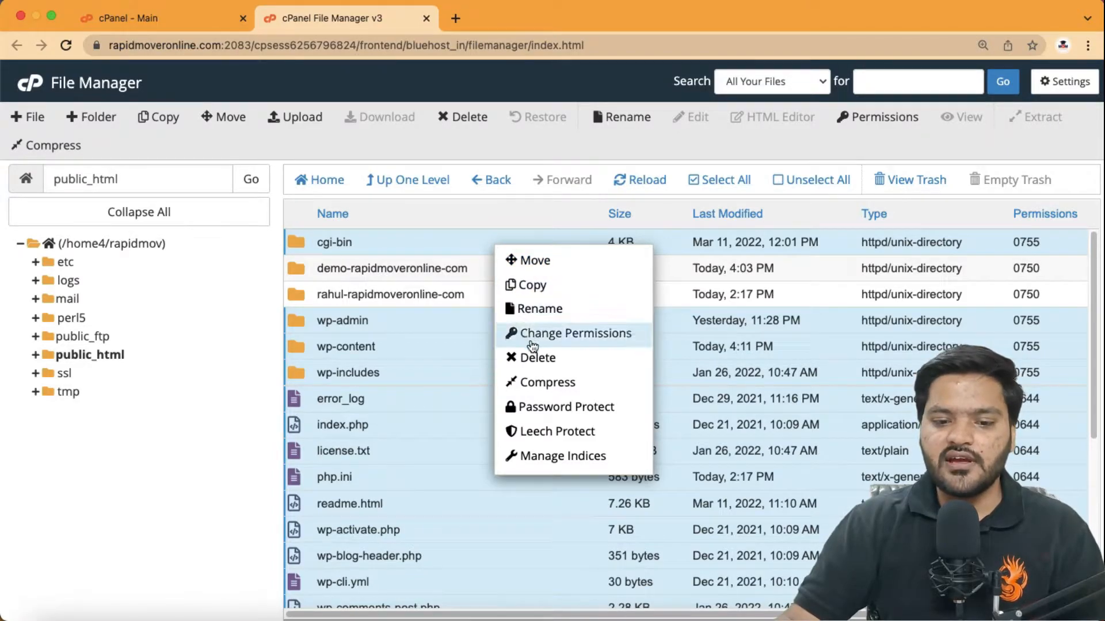
pyautogui.click(541, 384)
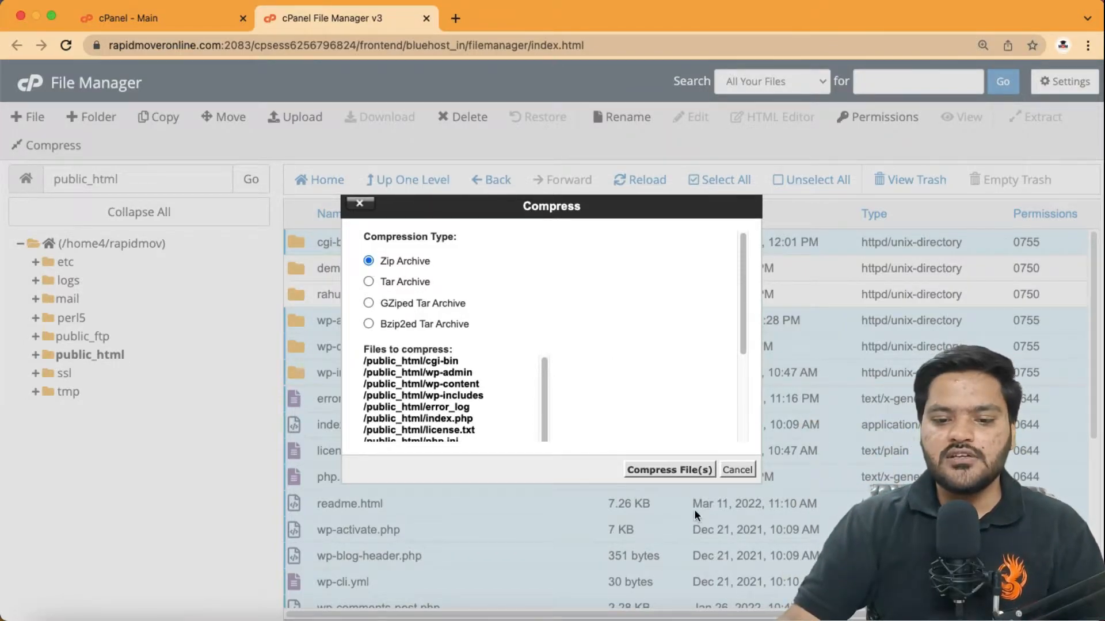
pyautogui.click(684, 470)
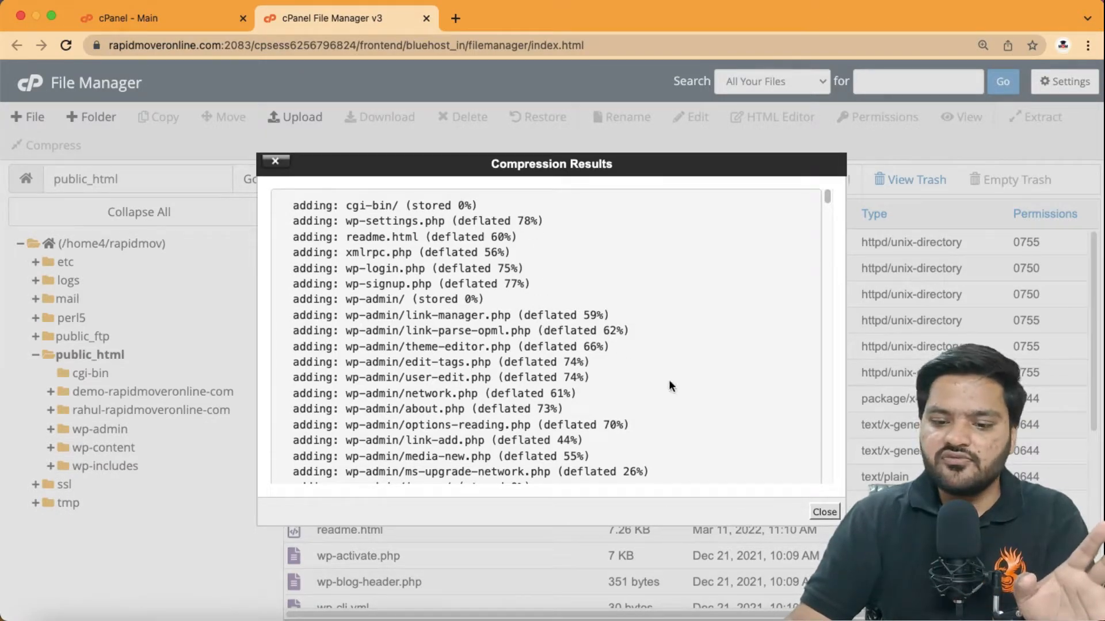
pyautogui.click(824, 512)
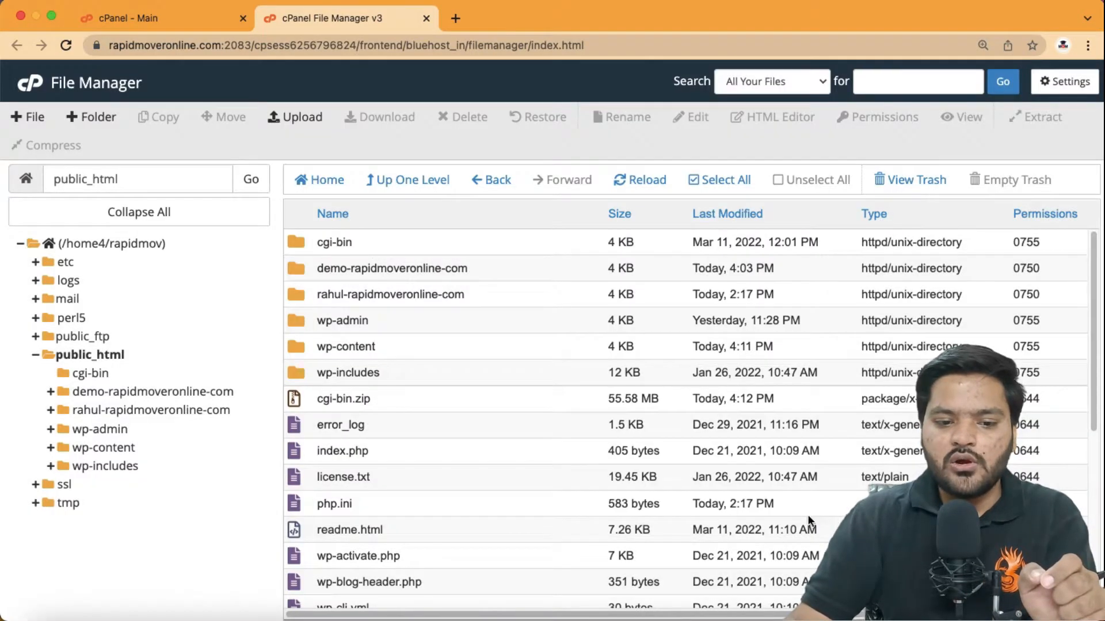
pyautogui.click(397, 400)
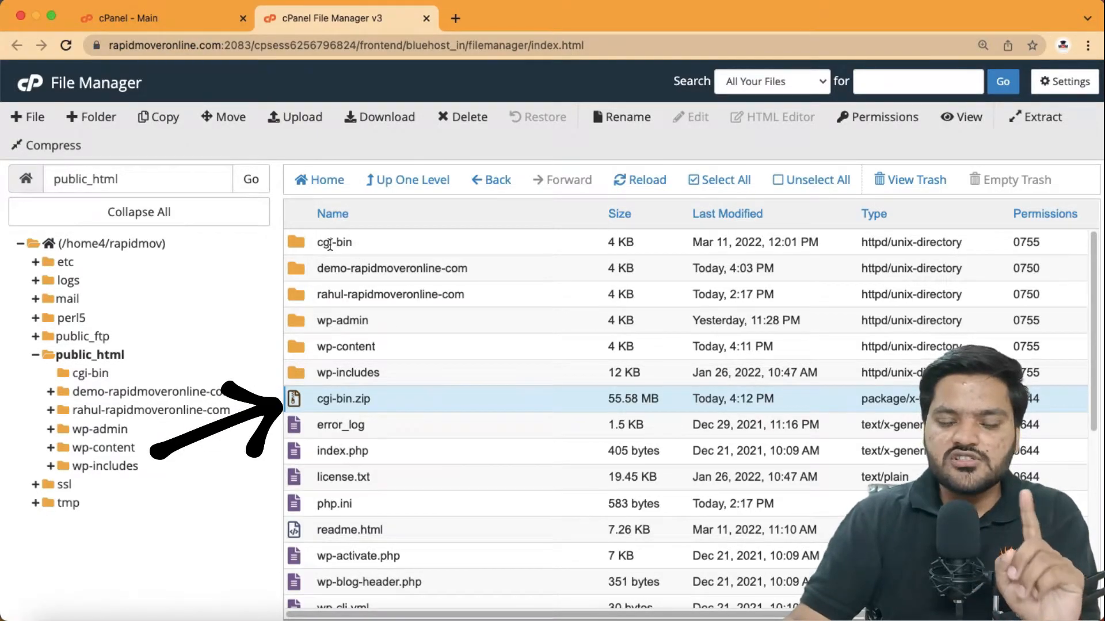
pyautogui.click(385, 400)
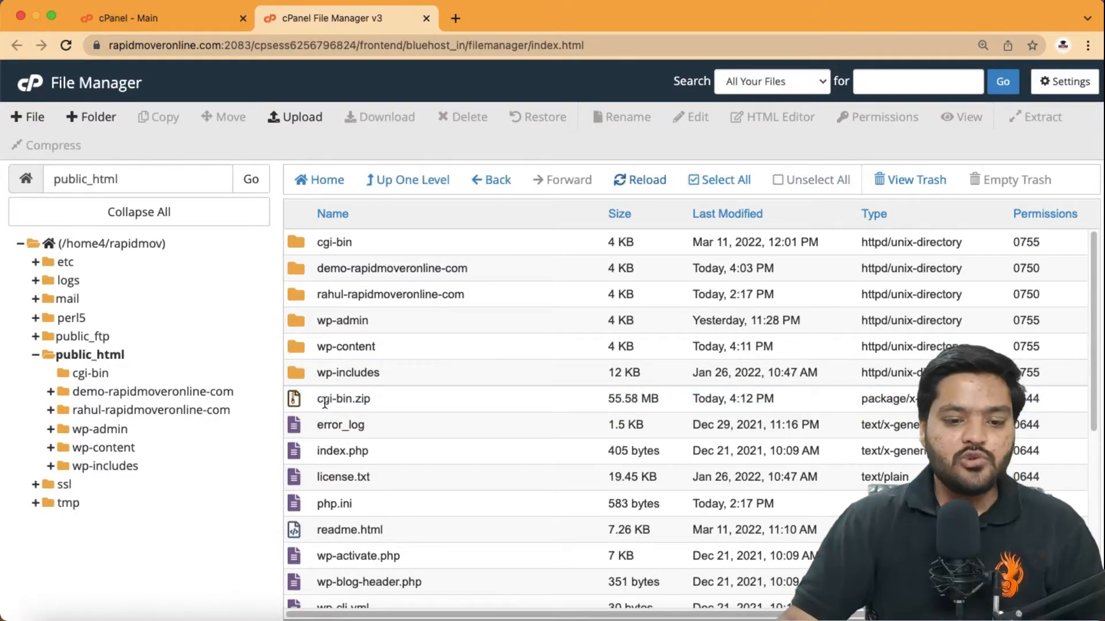
pyautogui.click(325, 401)
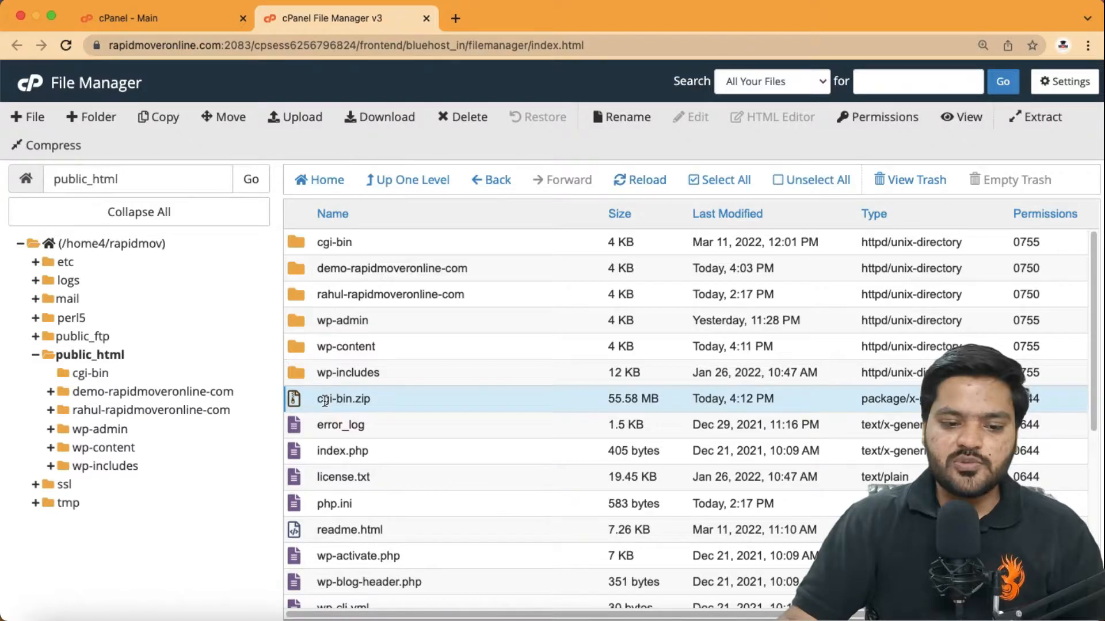
pyautogui.click(328, 400)
pyautogui.click(354, 399)
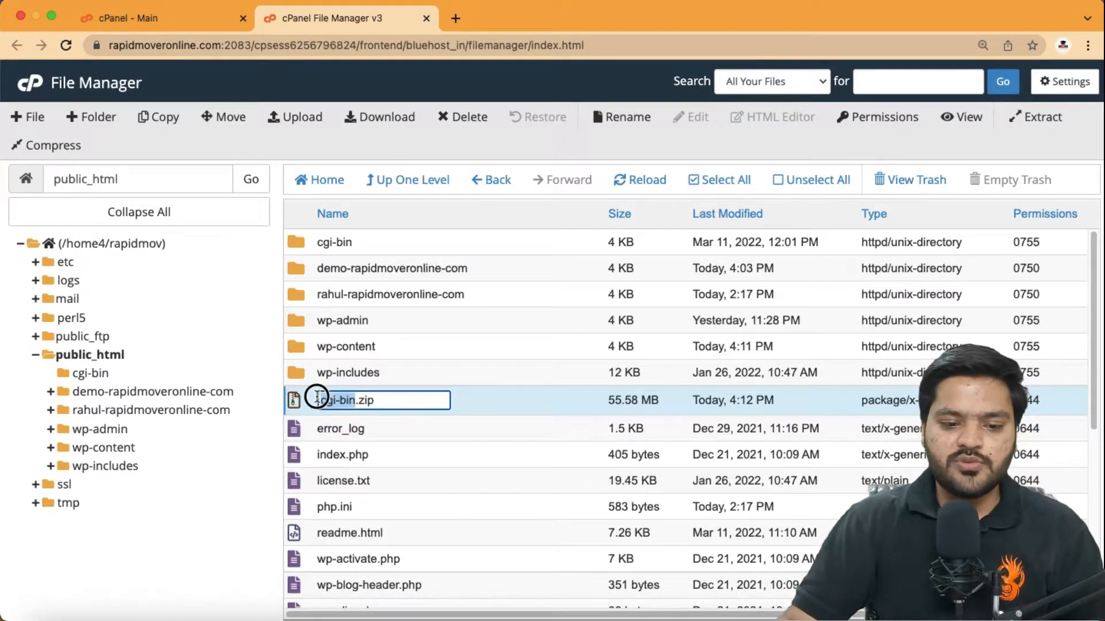
pyautogui.click(314, 395)
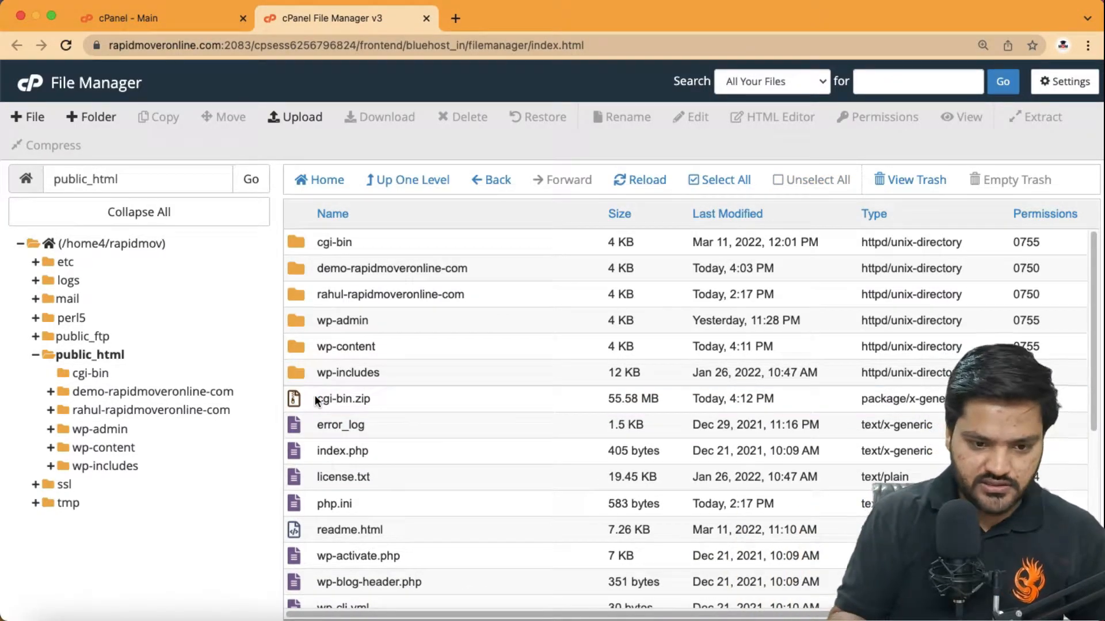
# Step: Rename the cgi-bin.zip archive in public_html as backup.zip
pyautogui.click(316, 398)
pyautogui.click(325, 399)
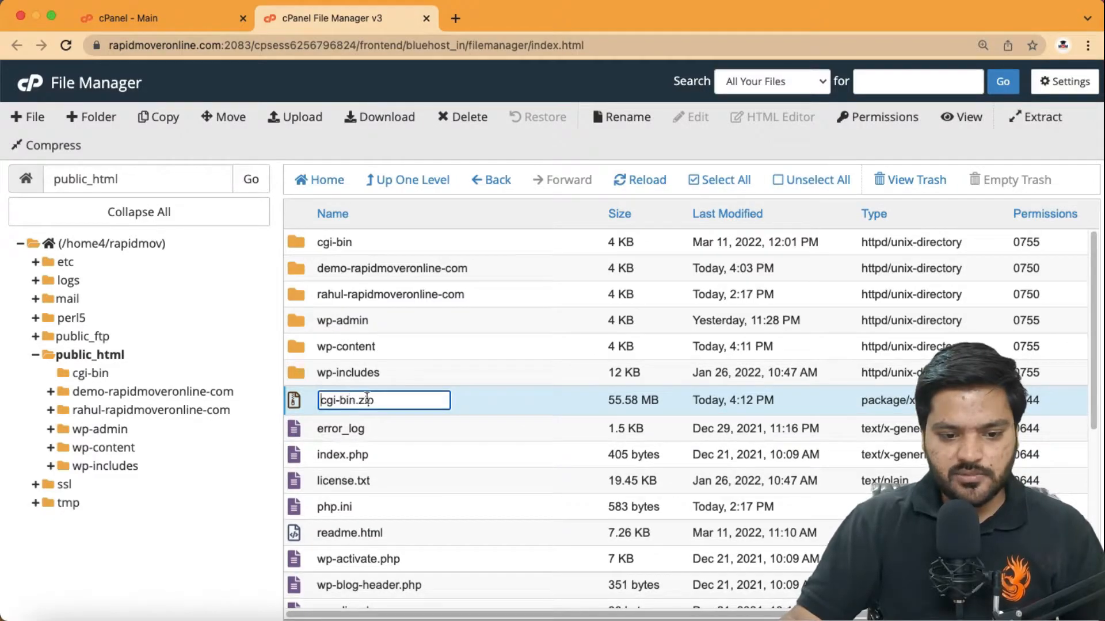
pyautogui.click(356, 399)
pyautogui.press('BackSpace')
pyautogui.press('BackSpace')
pyautogui.press('BackSpace')
pyautogui.press('BackSpace')
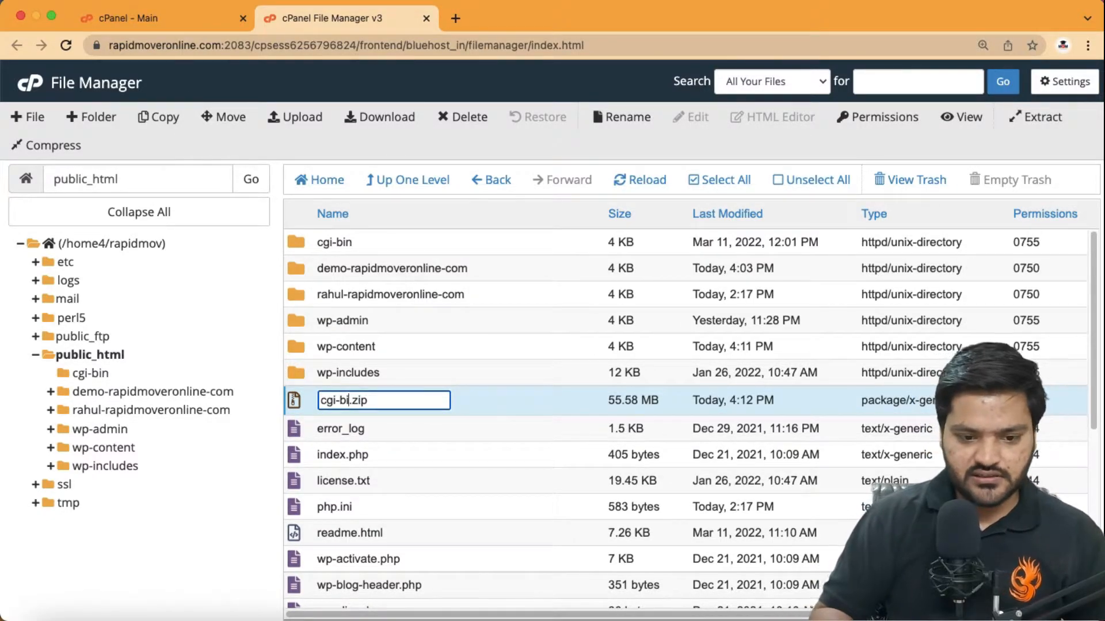
pyautogui.press('BackSpace')
pyautogui.press('BackSpace')
pyautogui.press('BackSpace')
pyautogui.write('backup')
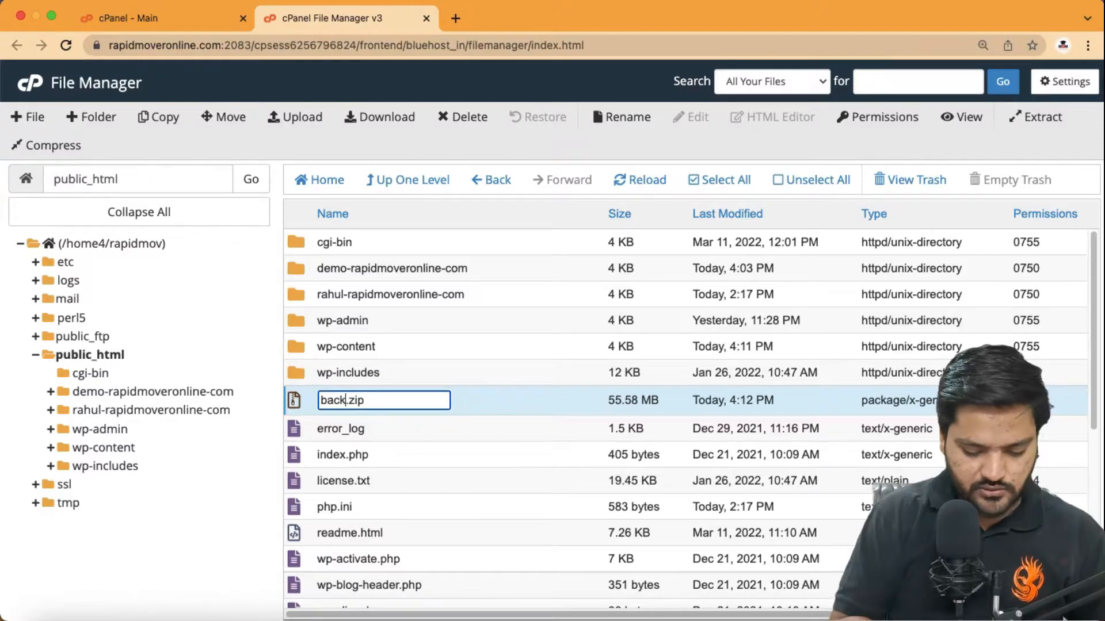
pyautogui.press('Return')
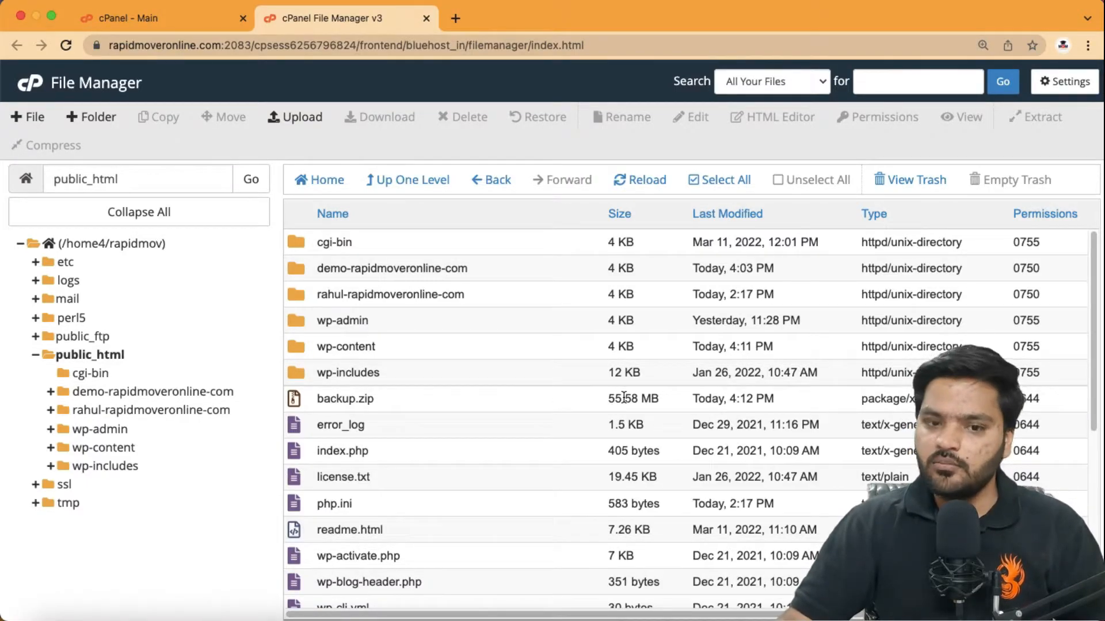
# Step: Download backup.zip from public_html to the computer
pyautogui.click(409, 400)
pyautogui.rightClick(410, 398)
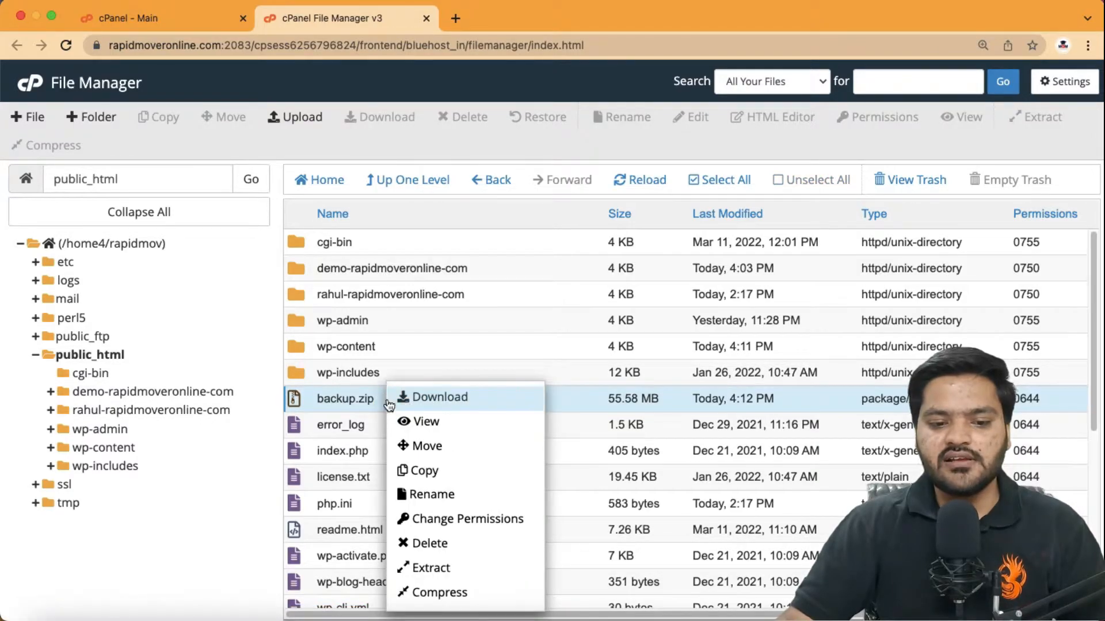
pyautogui.click(425, 397)
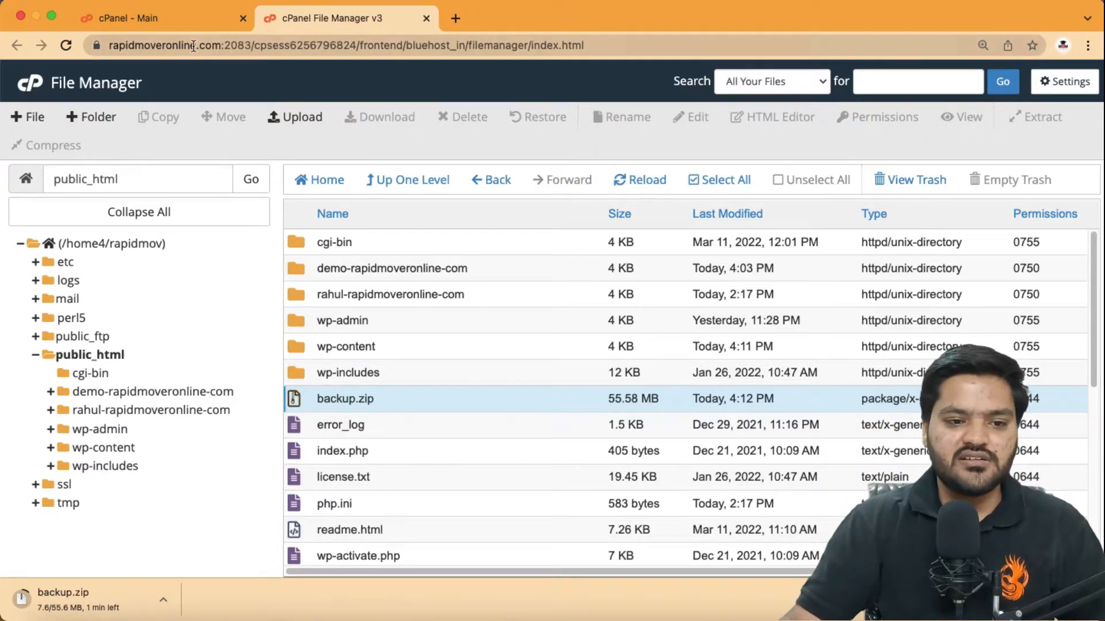
# Step: Return to the cPanel main page, search its functions for "php" and open phpMyAdmin
pyautogui.click(193, 20)
pyautogui.moveTo(244, 170); pyautogui.dragTo(202, 168)
pyautogui.write('php')
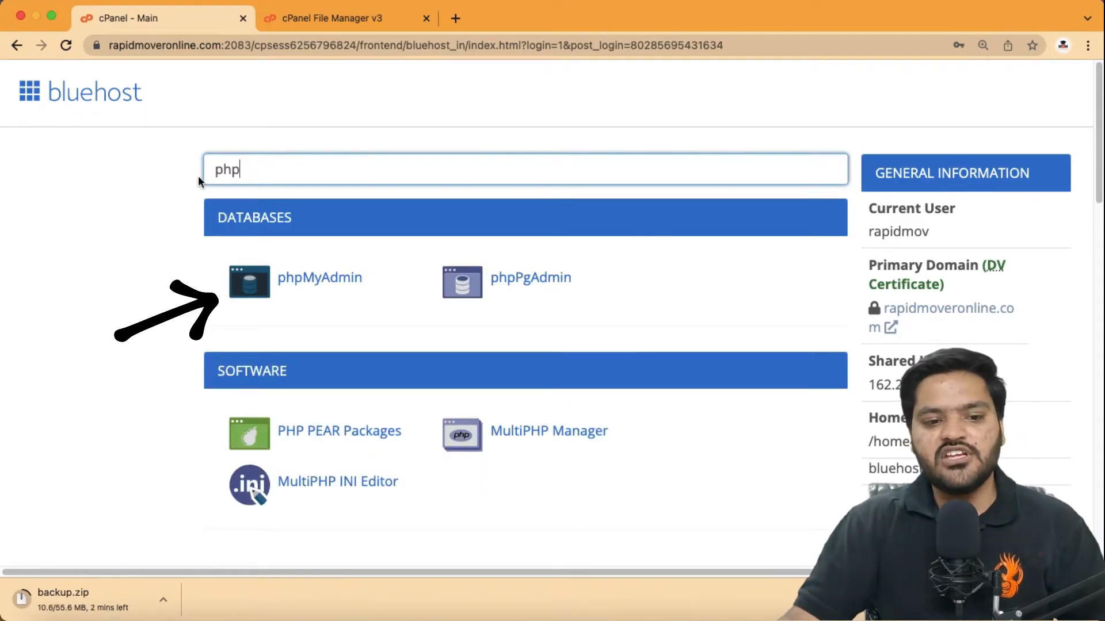
pyautogui.click(329, 282)
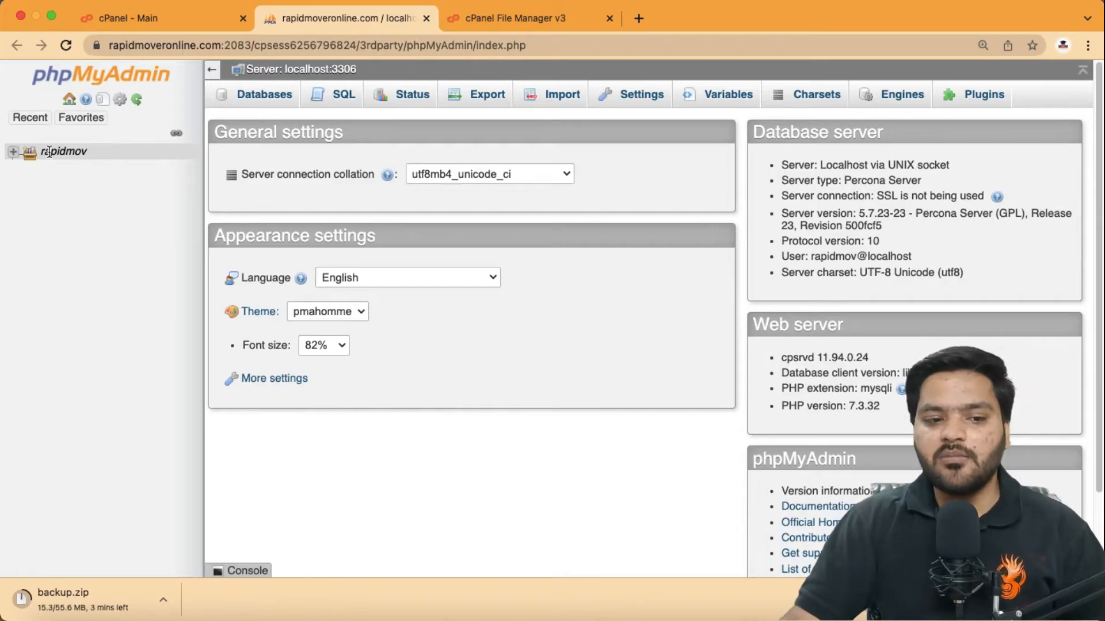
# Step: Expand the rapidmov database list and look up the site's database name, the DB_NAME value, in the backup's wp-config.php
pyautogui.click(11, 156)
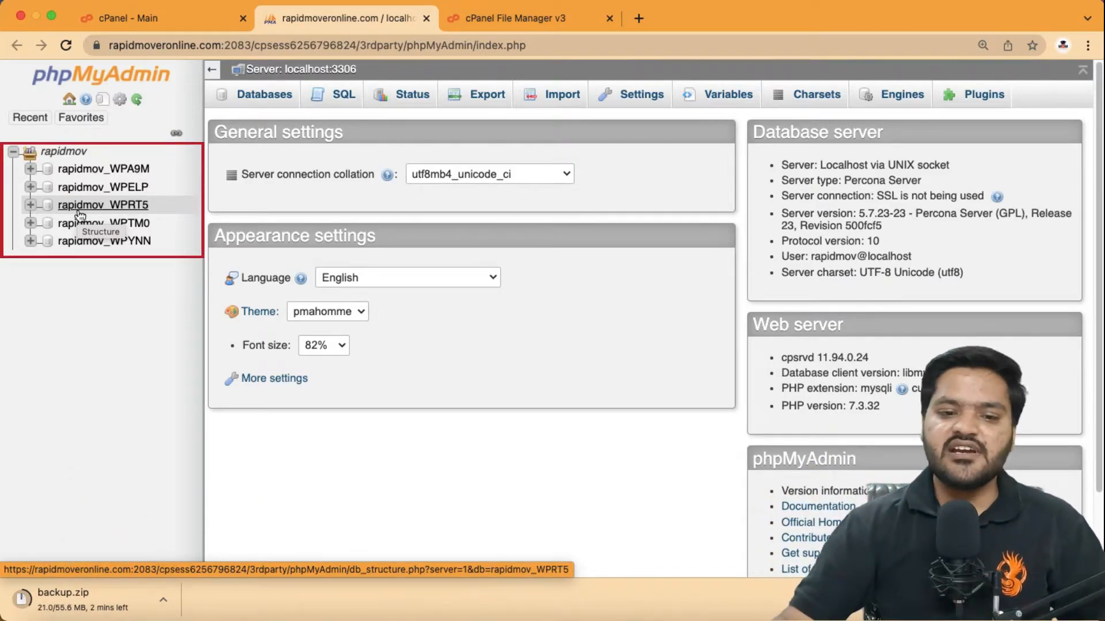
pyautogui.click(496, 22)
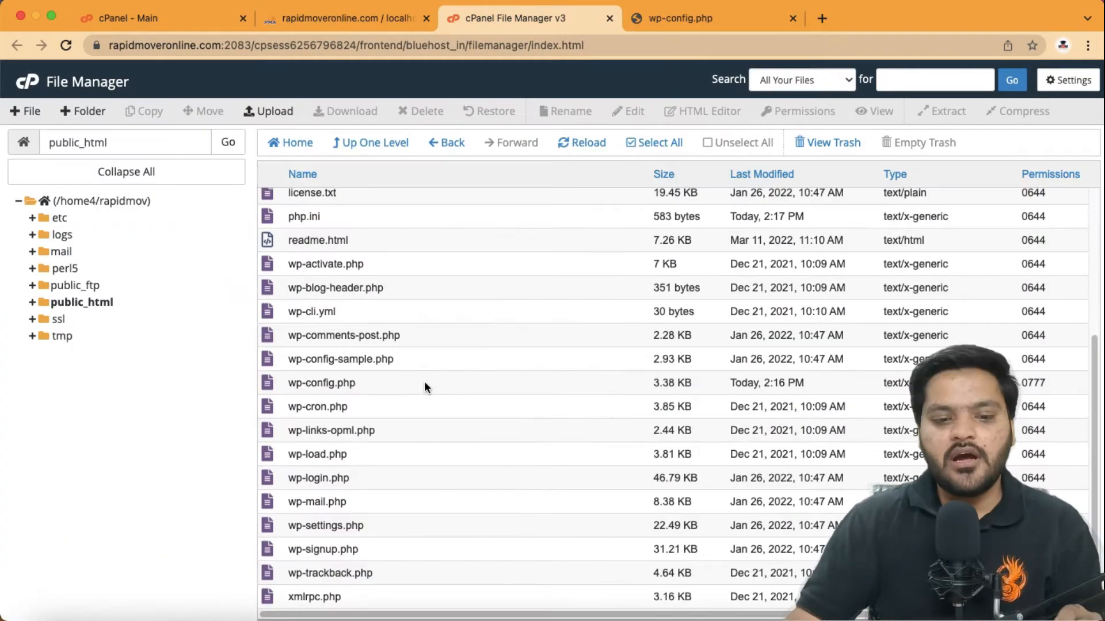
pyautogui.click(396, 387)
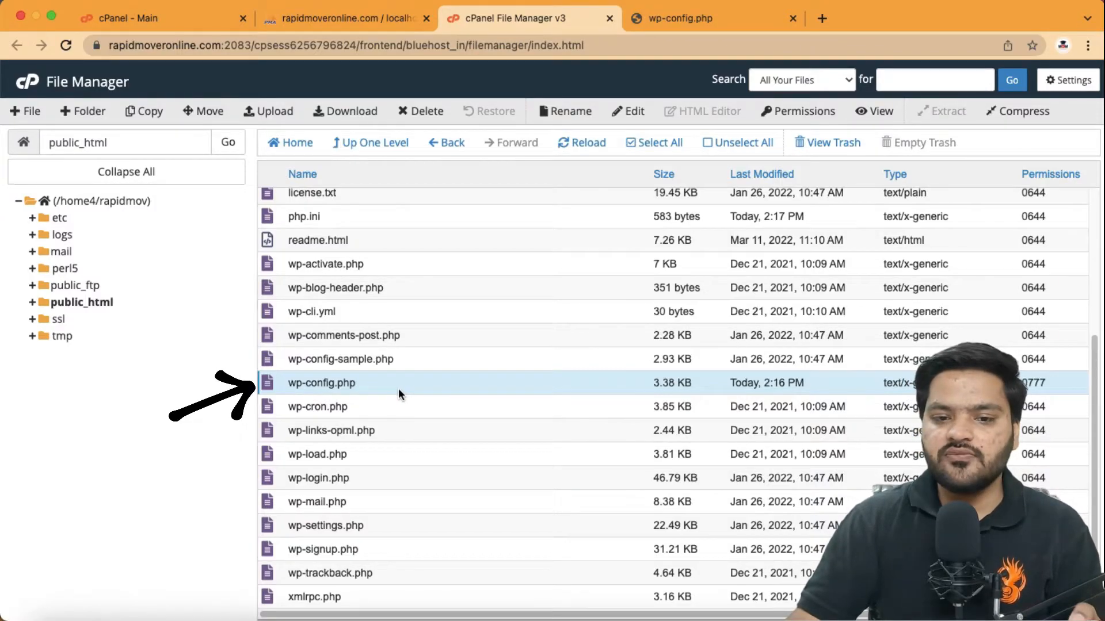
pyautogui.click(696, 22)
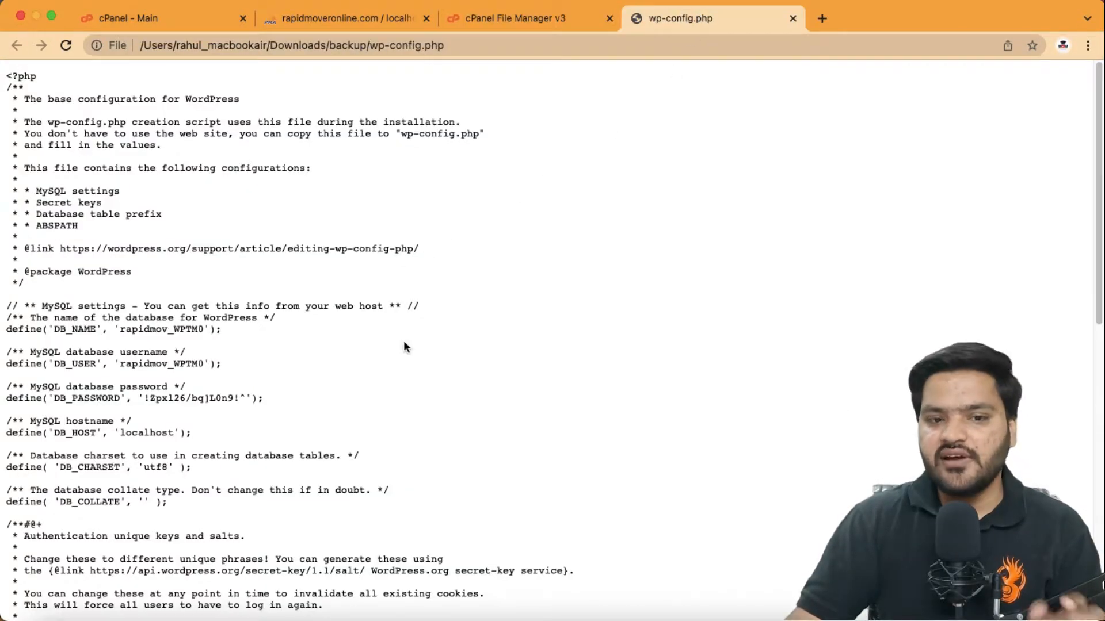
pyautogui.scroll(-2, 404, 342)
pyautogui.moveTo(7, 278)
pyautogui.mouseDown()
pyautogui.moveTo(228, 280)
pyautogui.moveTo(212, 318)
pyautogui.mouseUp()
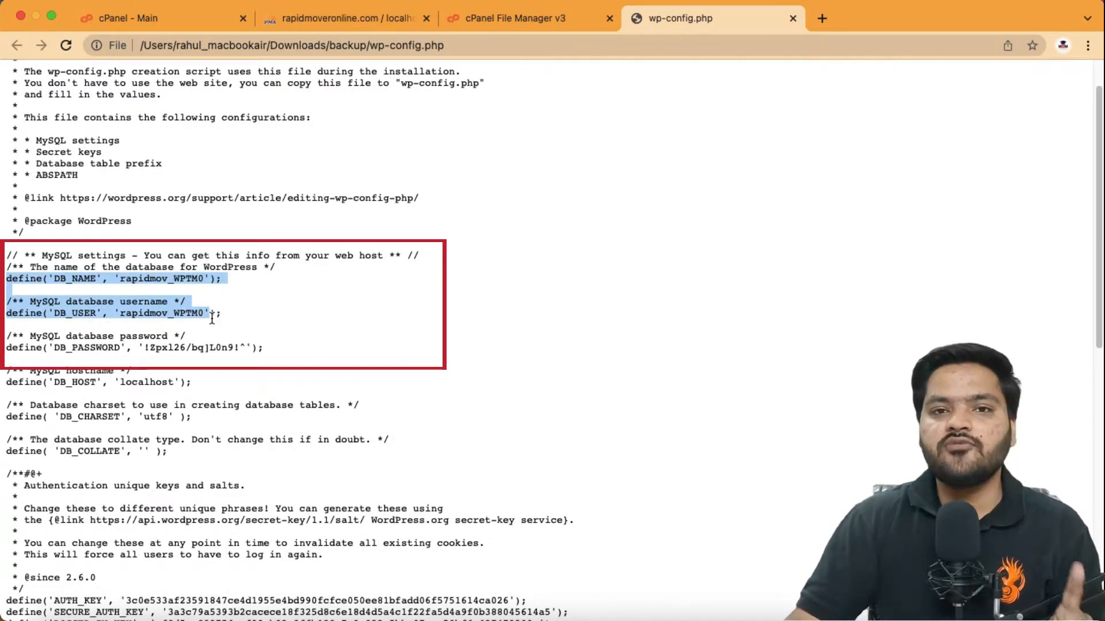
pyautogui.click(185, 291)
pyautogui.moveTo(205, 279); pyautogui.dragTo(176, 279)
# Step: Export the rapidmov_WPTM0 database in phpMyAdmin with the Quick method as an SQL file
pyautogui.click(326, 14)
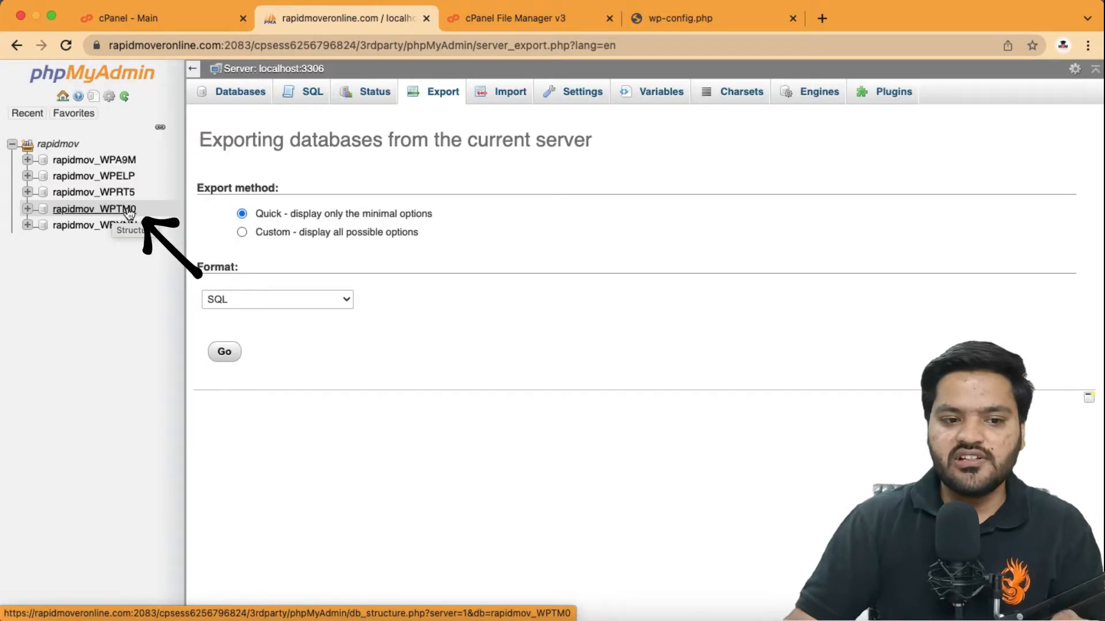
pyautogui.click(91, 210)
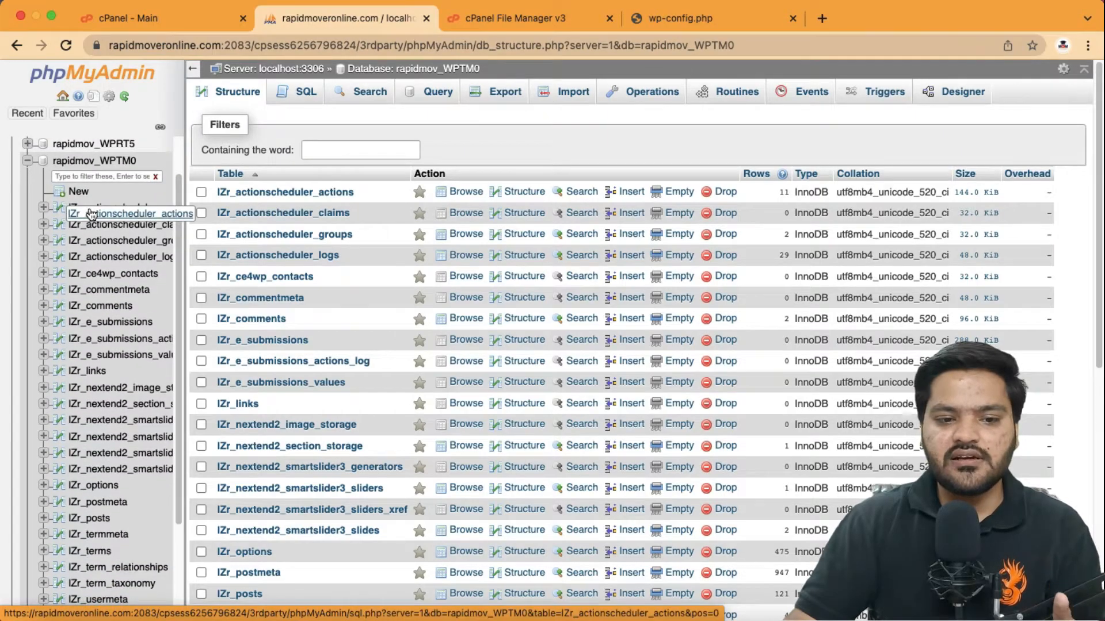
pyautogui.click(500, 93)
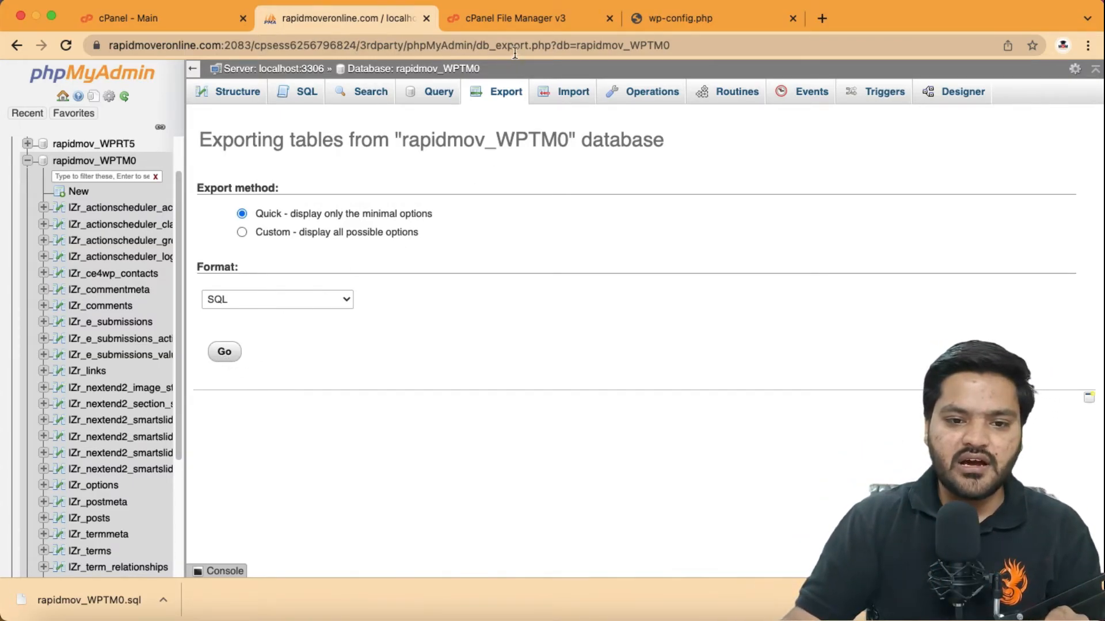
# Step: Drop all tables of the rapidmov_WPTM0 database and reopen the database to check it
pyautogui.click(229, 100)
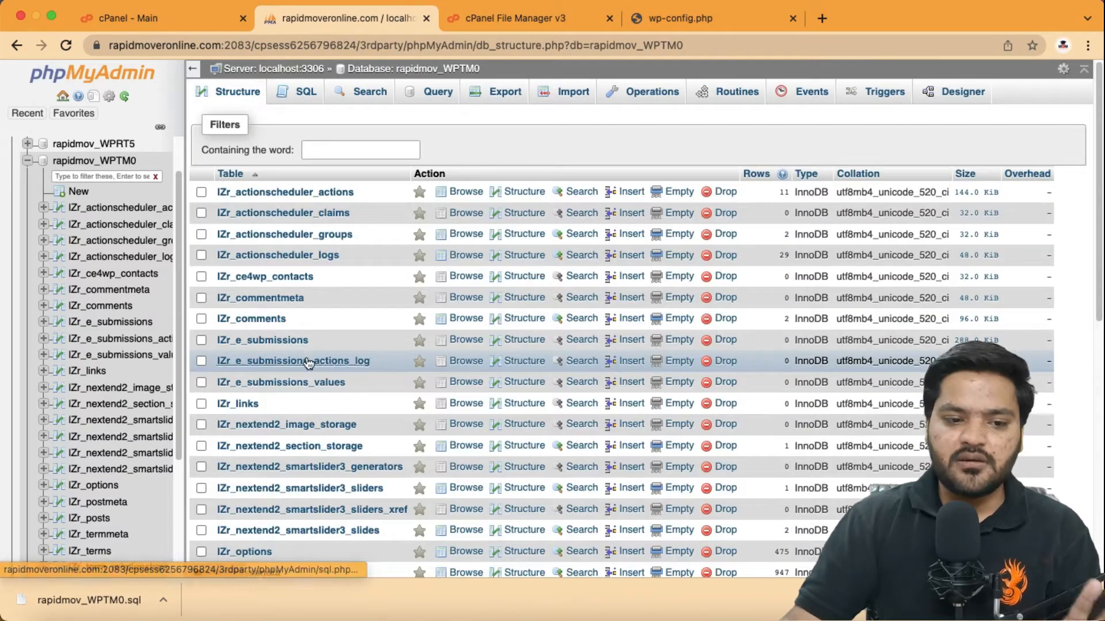
pyautogui.scroll(-10, 273, 350)
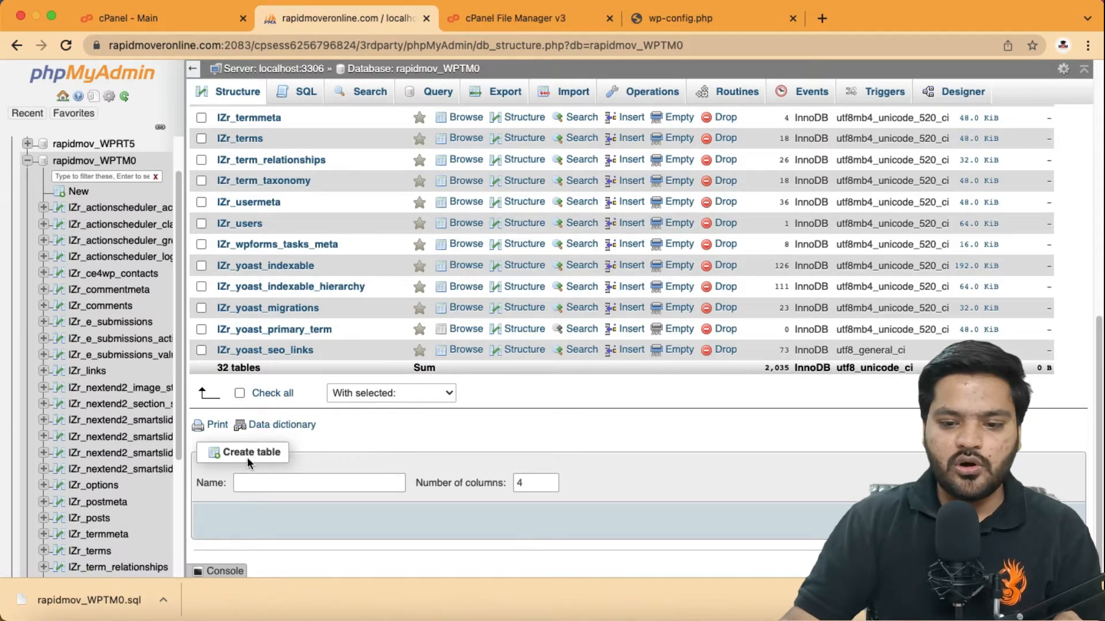
pyautogui.click(407, 394)
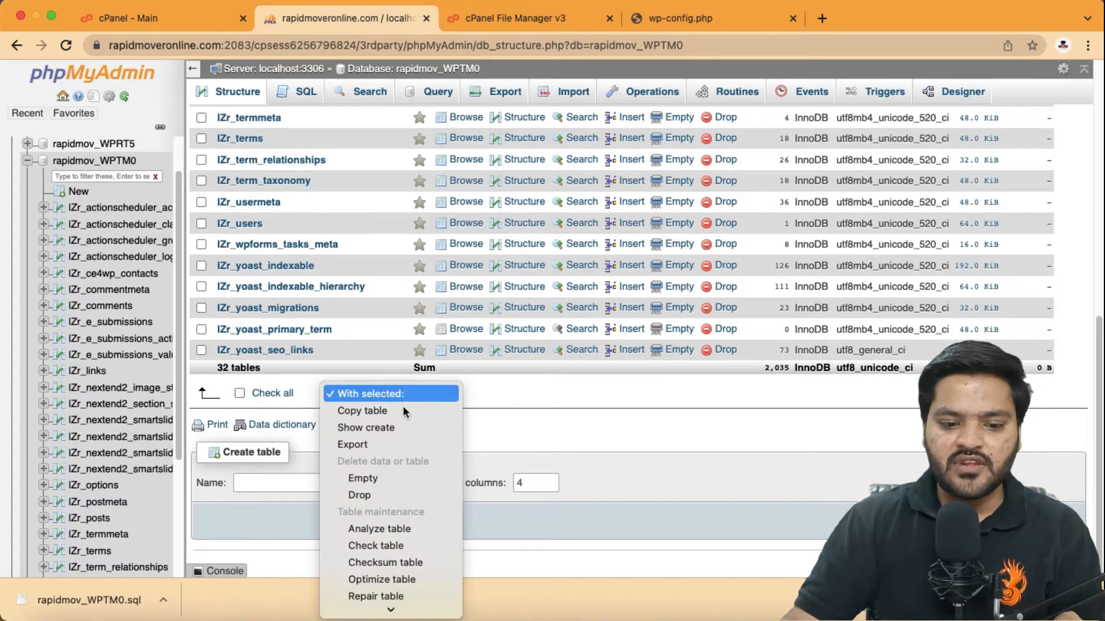
pyautogui.click(379, 495)
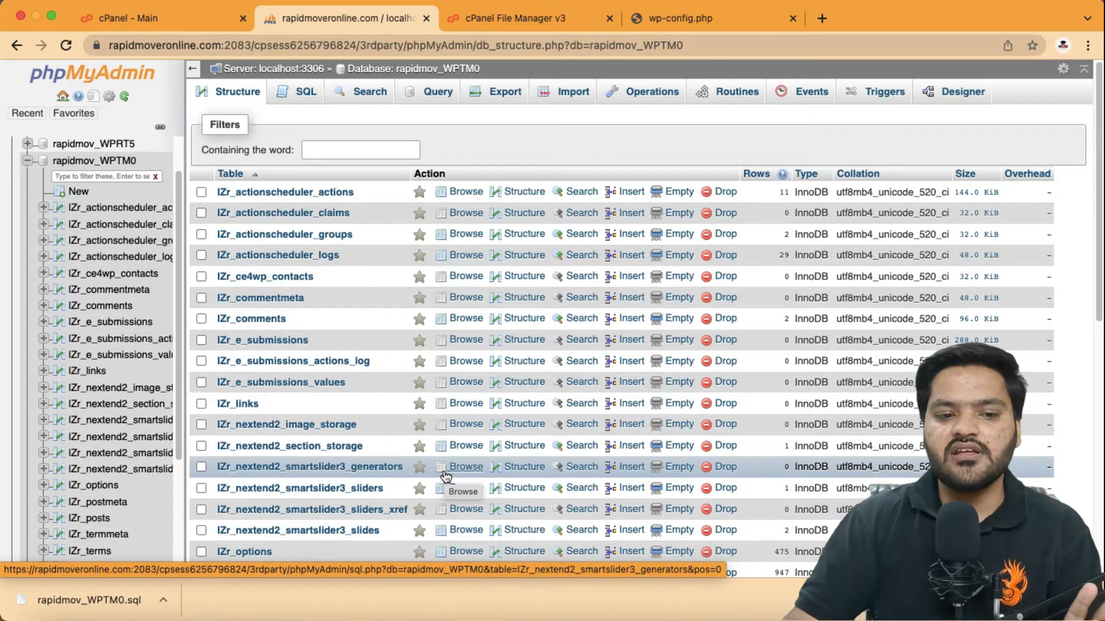
pyautogui.scroll(-10, 446, 477)
pyautogui.scroll(-2, 445, 476)
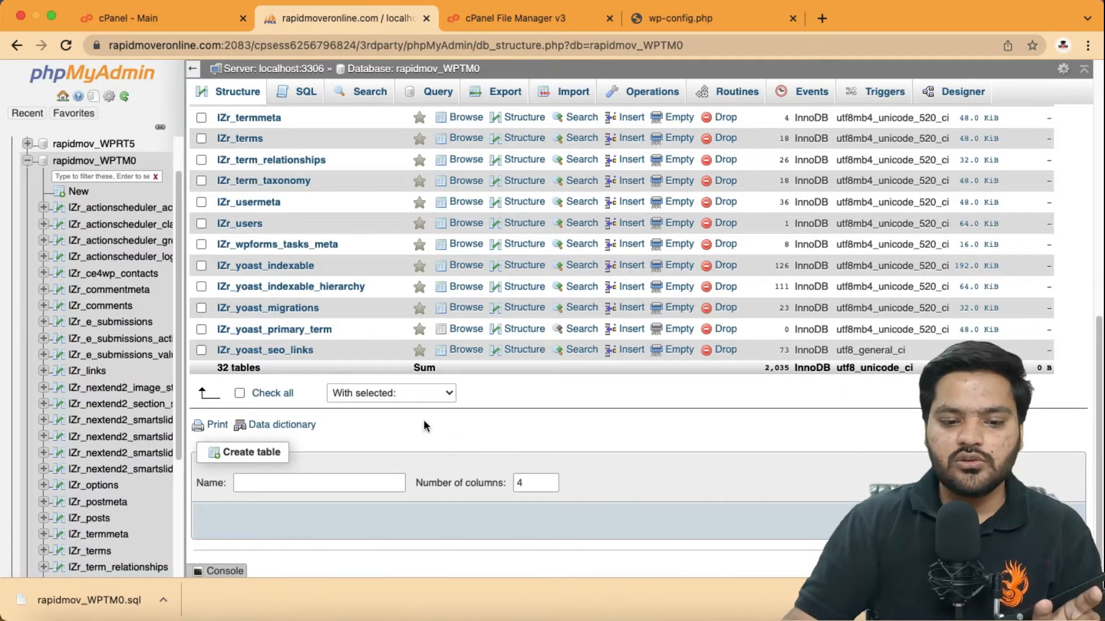
pyautogui.click(420, 393)
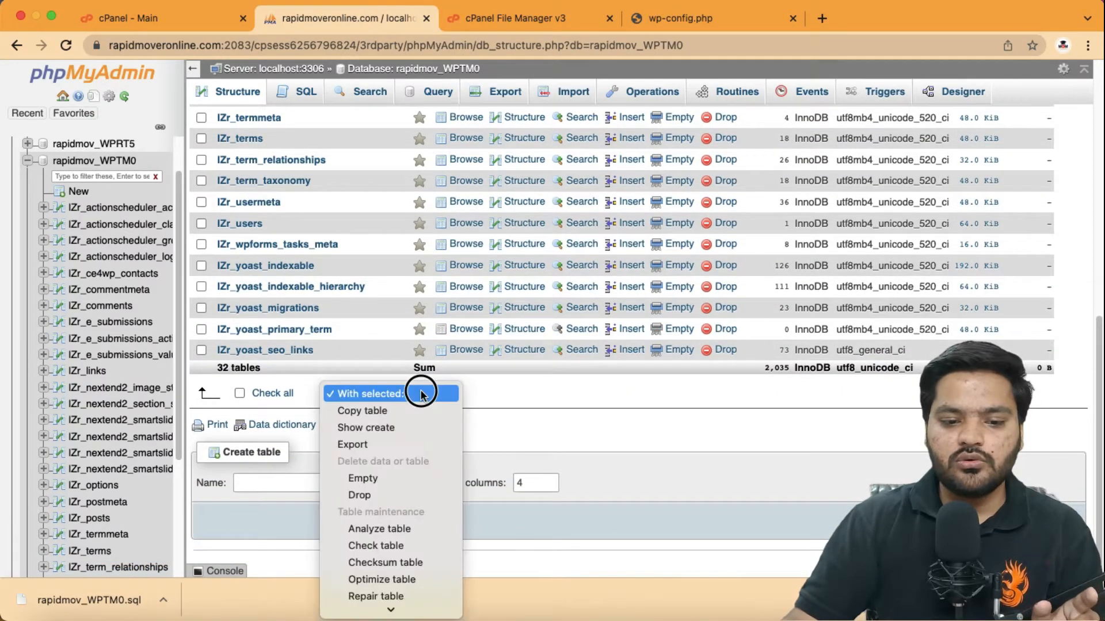
pyautogui.click(397, 494)
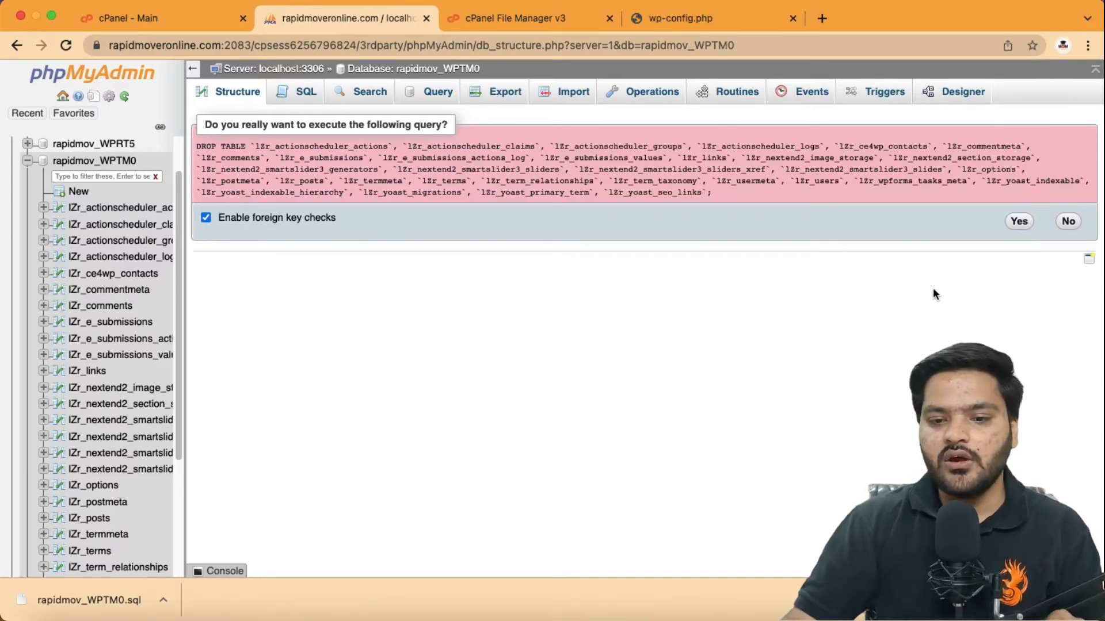
pyautogui.click(1019, 222)
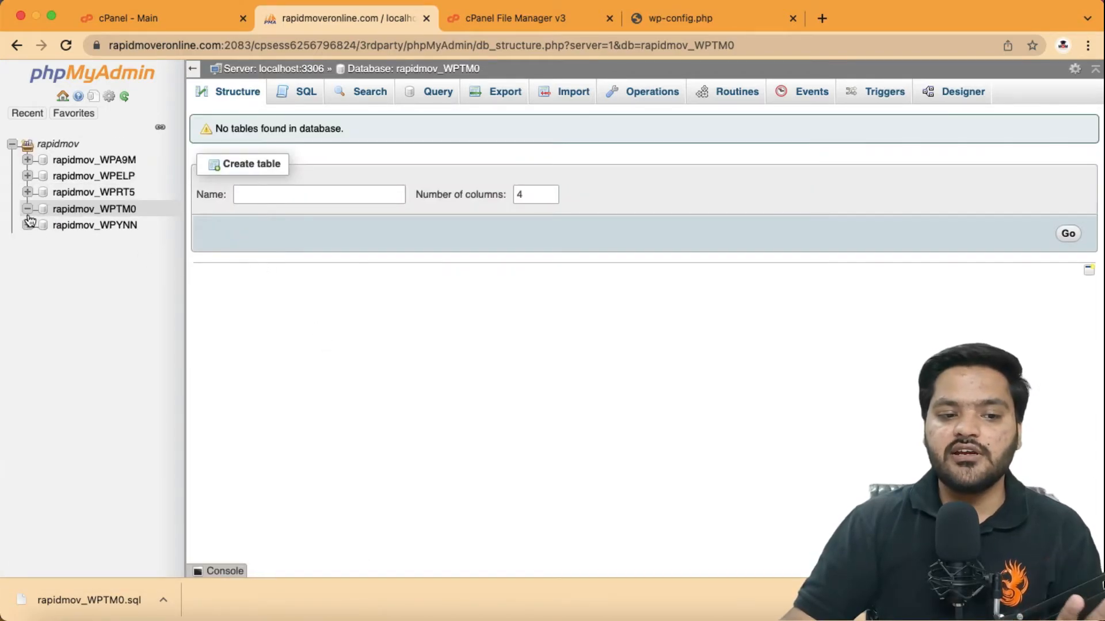
pyautogui.click(68, 209)
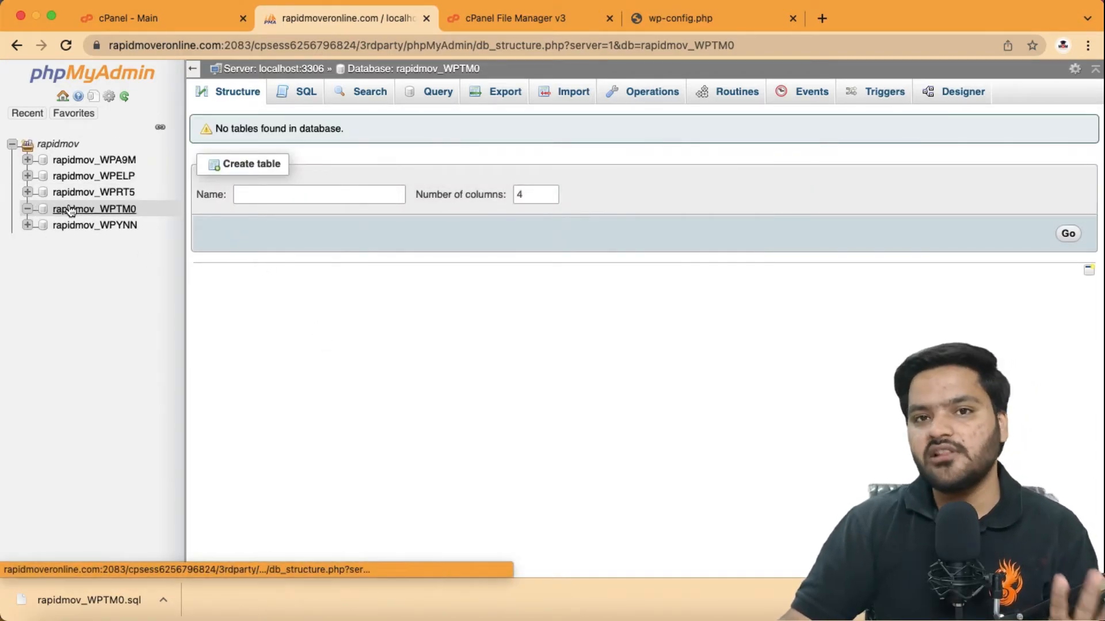
# Step: Switch to File Manager and delete everything in public_html except the two folders whose names end in rapidmoveronline-com
pyautogui.click(538, 19)
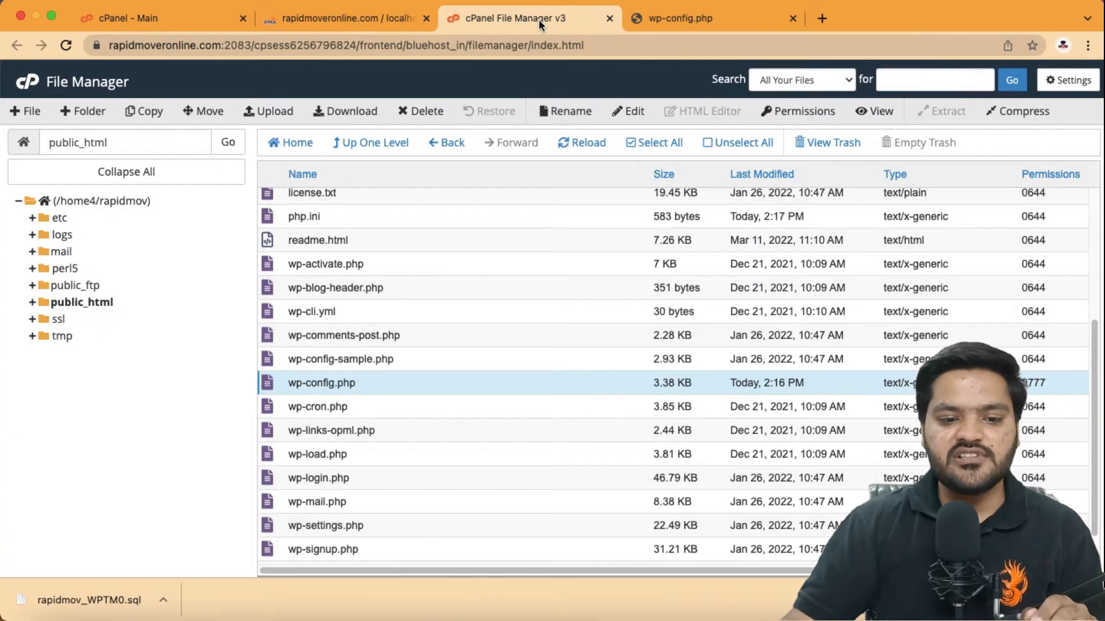
pyautogui.scroll(5, 422, 284)
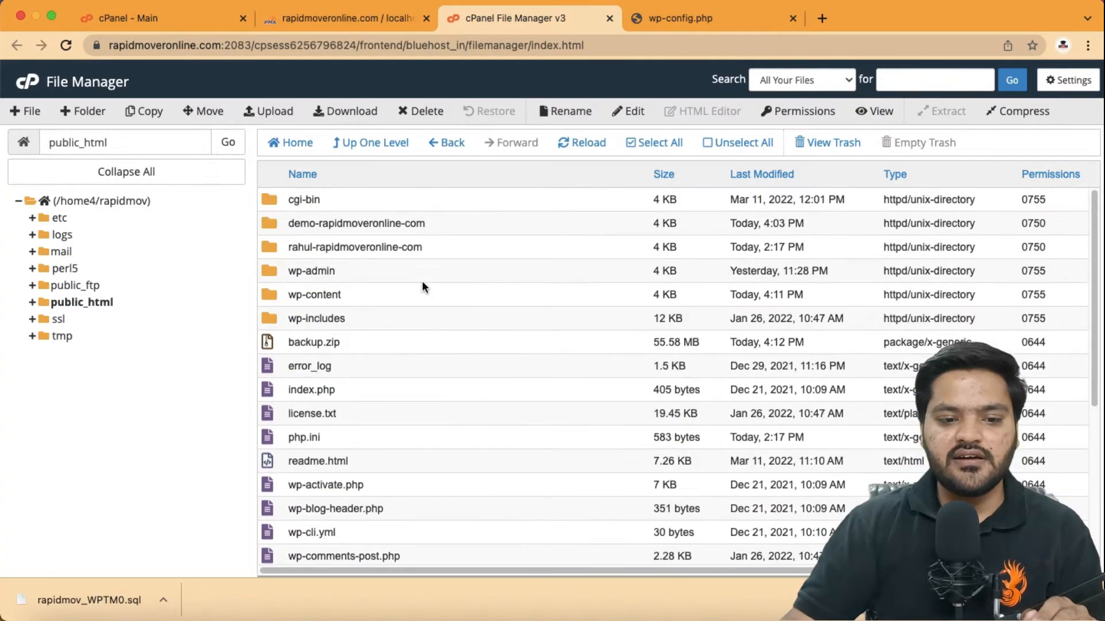
pyautogui.click(667, 144)
pyautogui.keyDown('super'); pyautogui.click(438, 221); pyautogui.keyUp('super')
pyautogui.keyDown('super'); pyautogui.click(441, 247); pyautogui.keyUp('super')
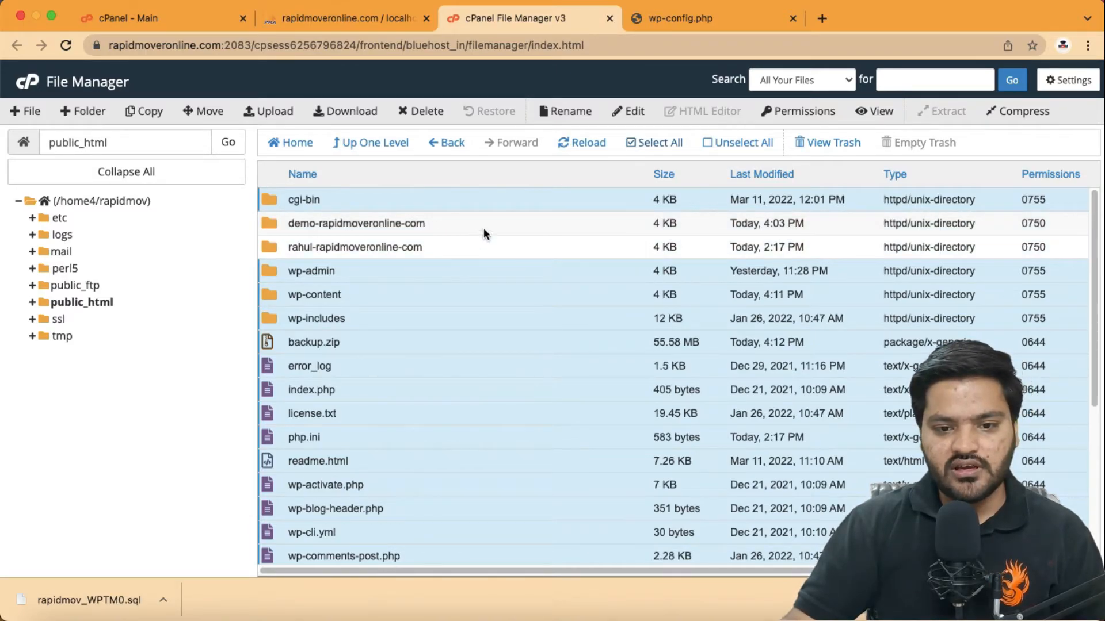
pyautogui.click(424, 112)
pyautogui.click(429, 395)
pyautogui.click(679, 436)
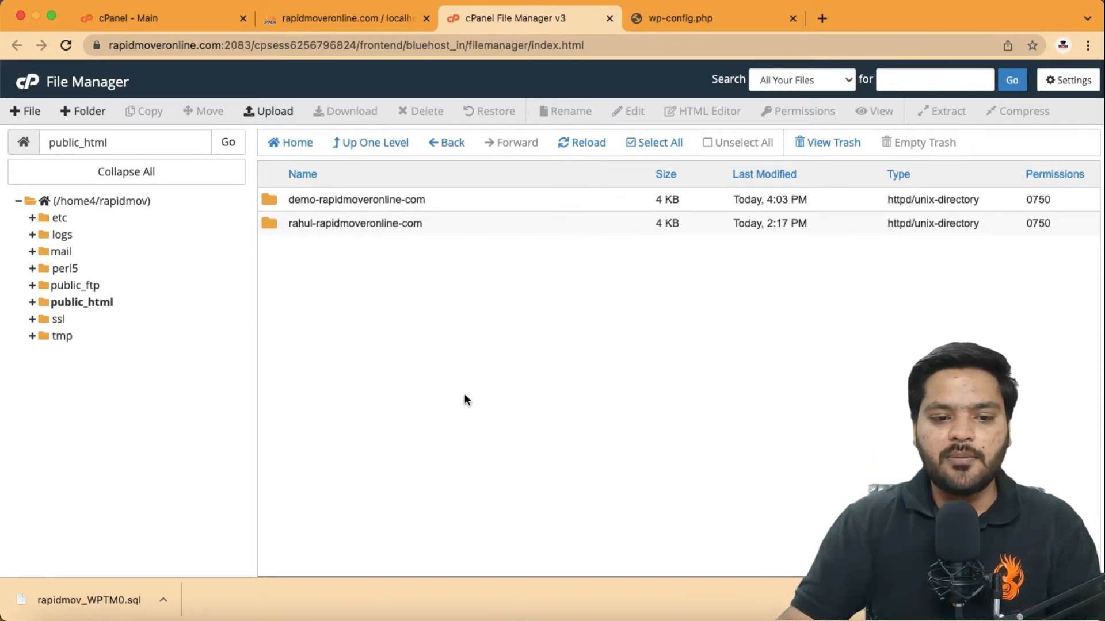
# Step: Upload backup.zip from the computer's Downloads folder to public_html and return to the file list
pyautogui.click(270, 112)
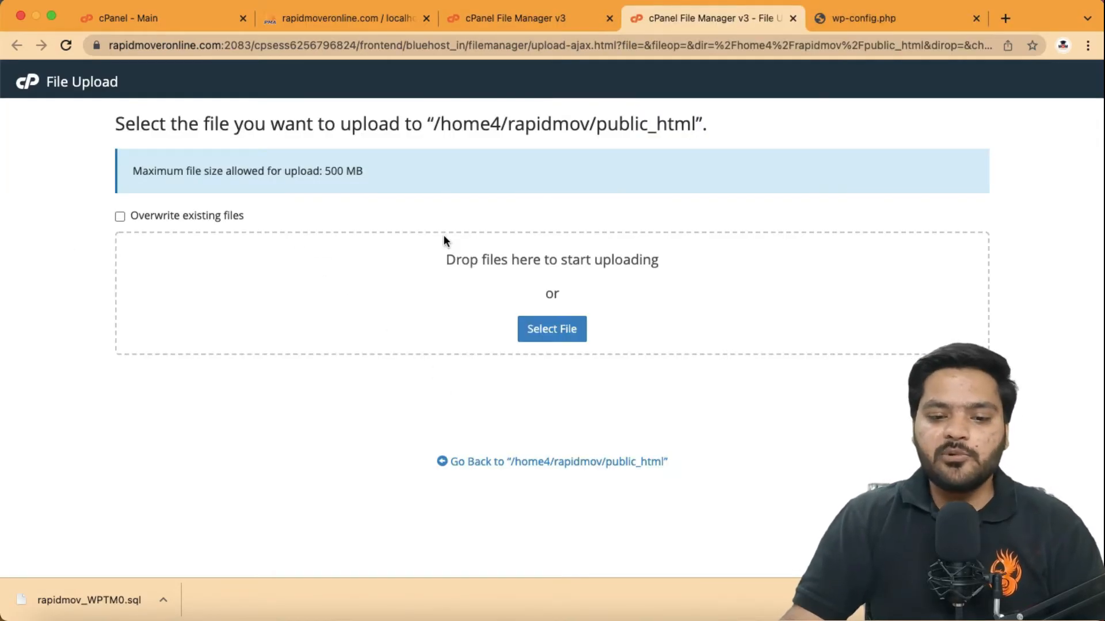
pyautogui.click(540, 326)
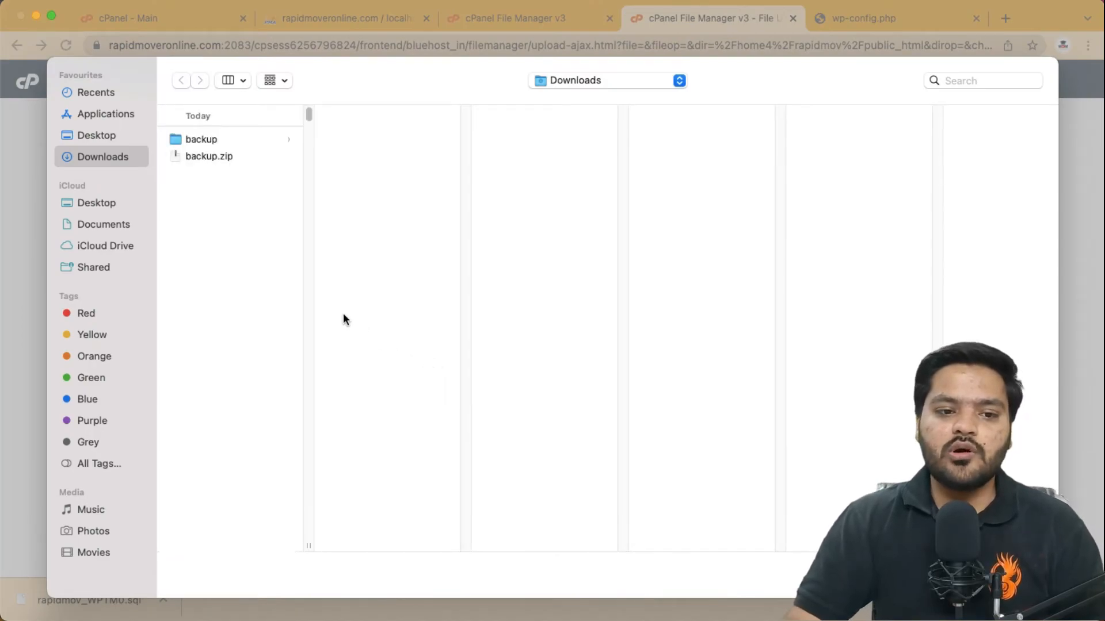
pyautogui.click(212, 140)
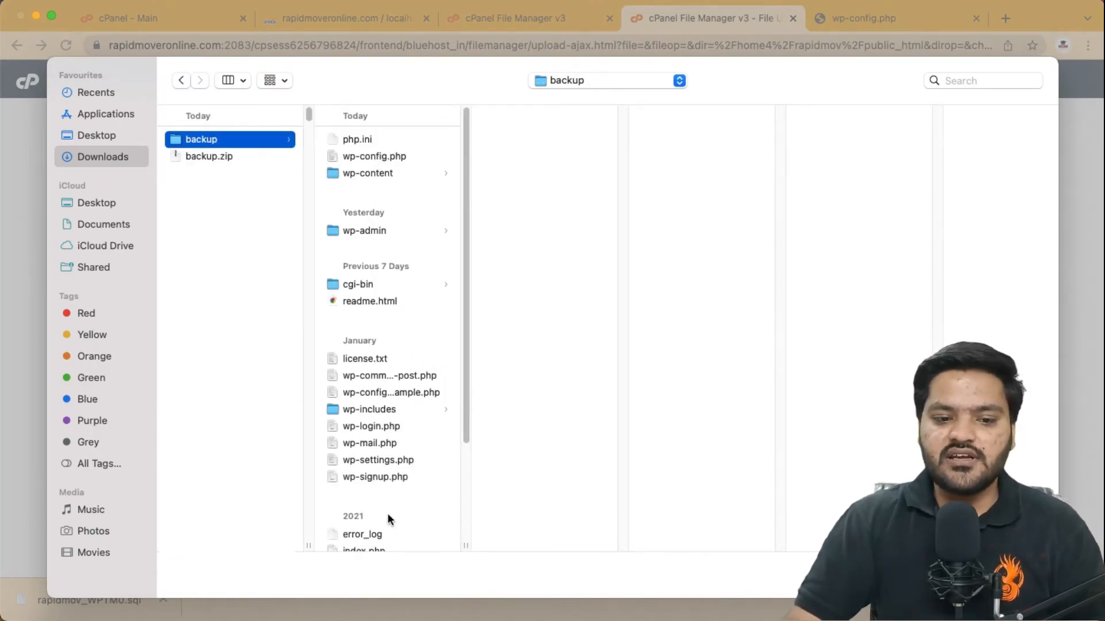
pyautogui.click(191, 156)
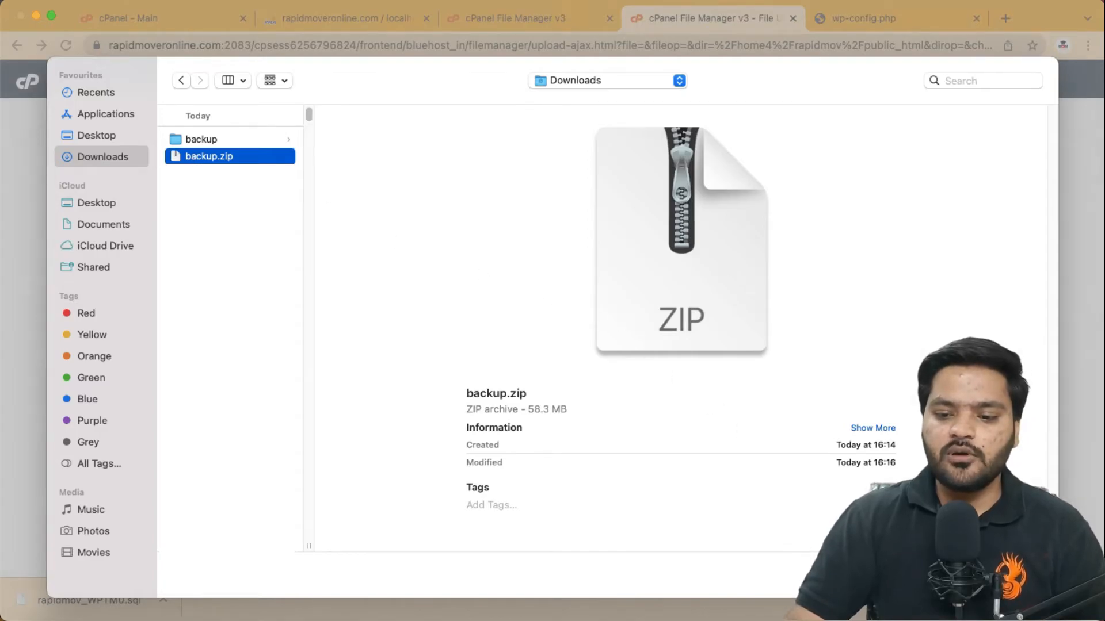
pyautogui.press('Return')
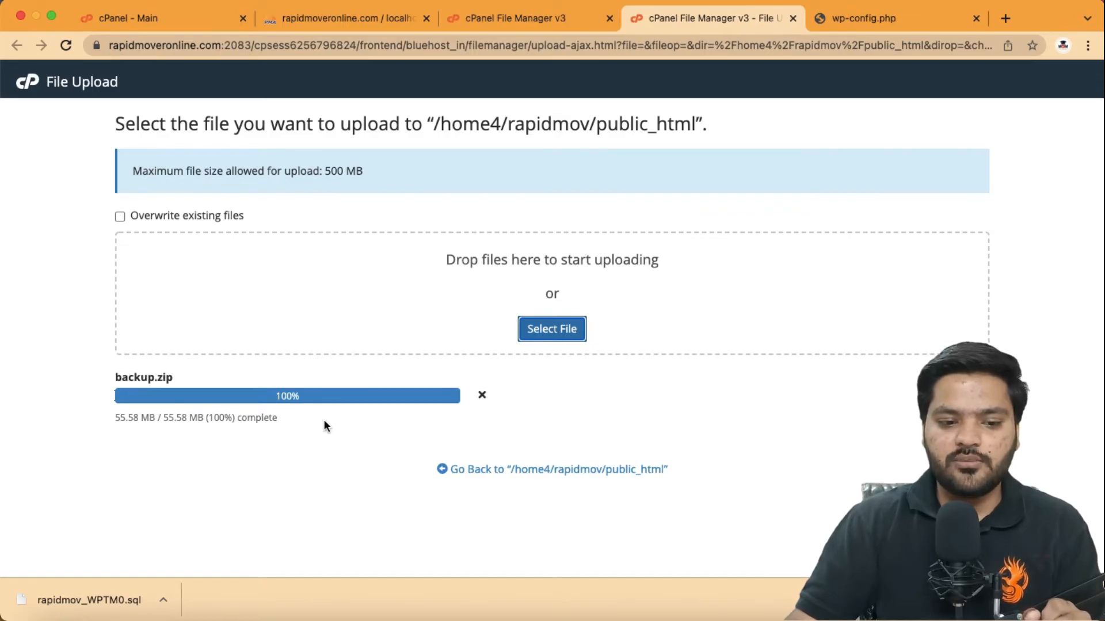
pyautogui.click(549, 470)
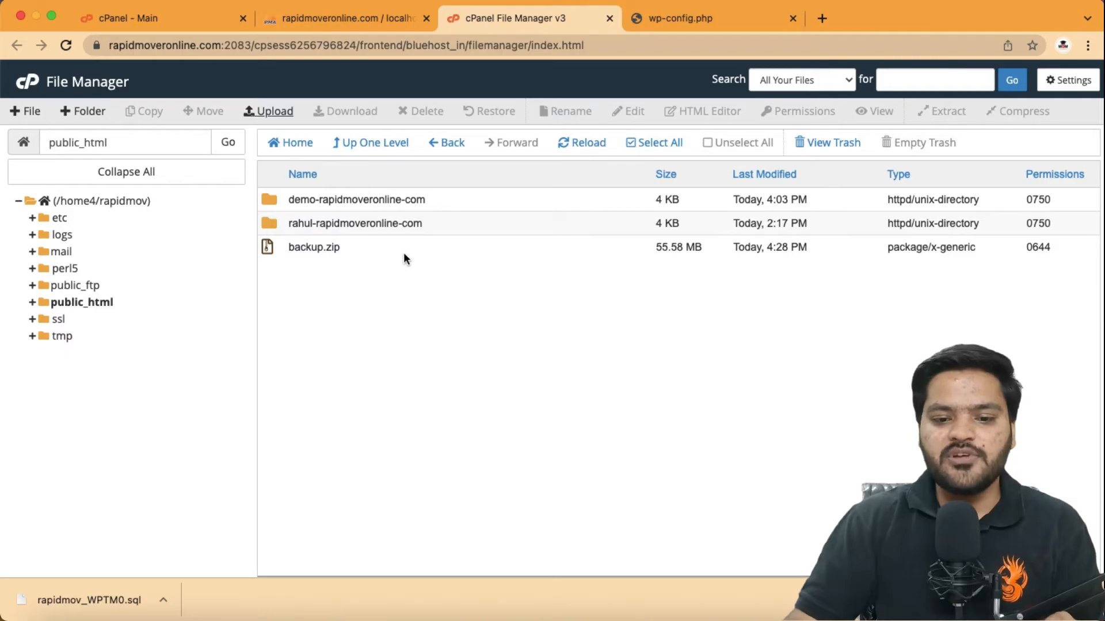
# Step: Extract backup.zip into public_html, close the extraction results and look through the restored files
pyautogui.click(404, 252)
pyautogui.rightClick(404, 252)
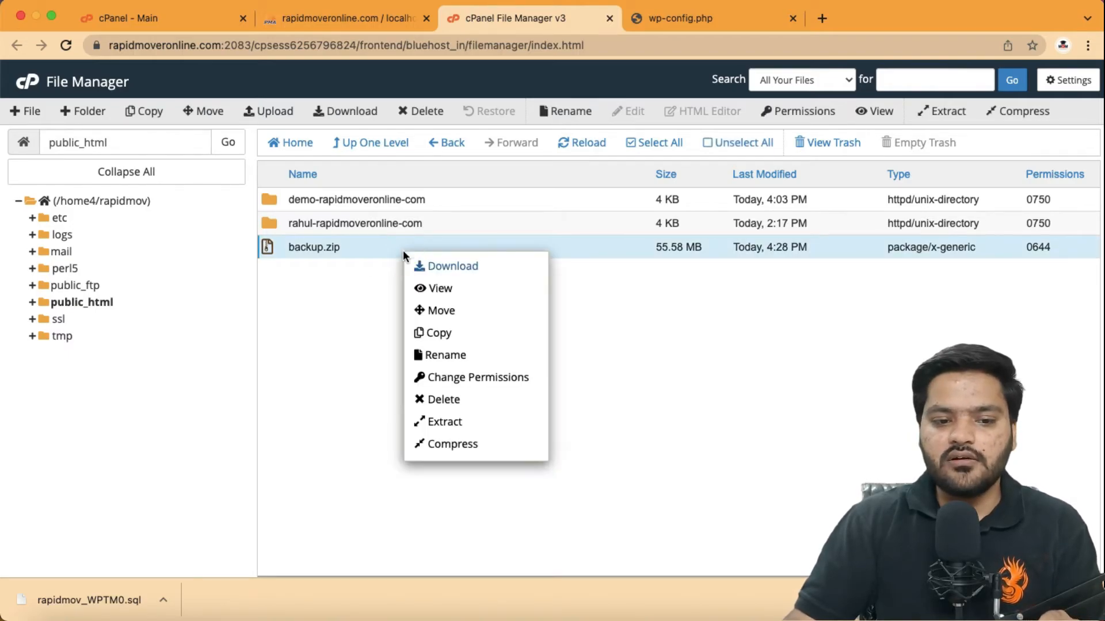
pyautogui.click(460, 422)
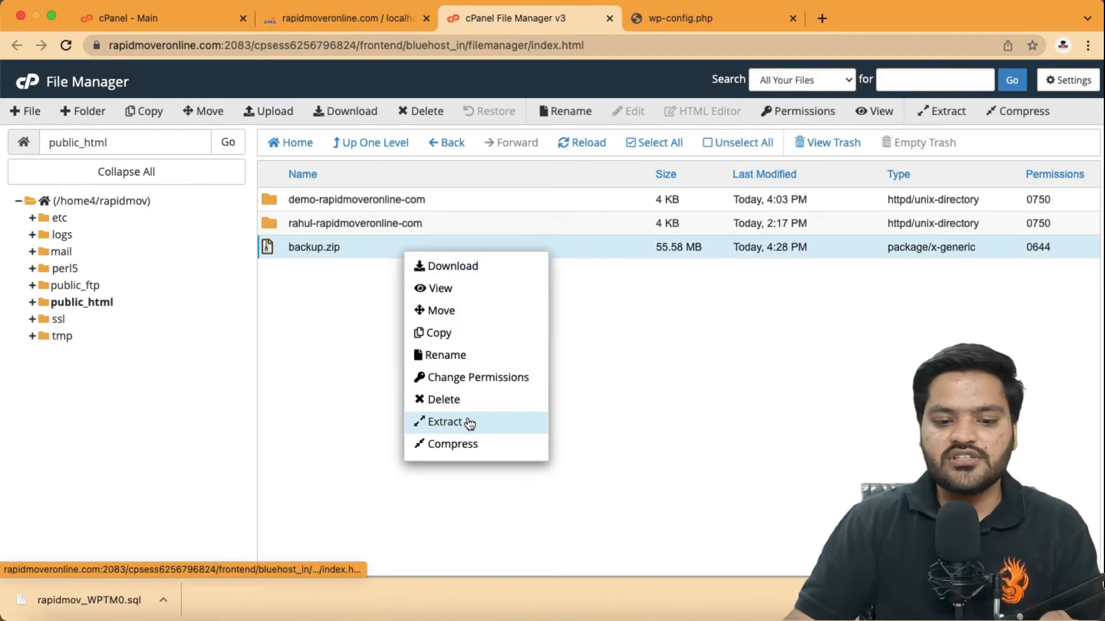
pyautogui.click(665, 397)
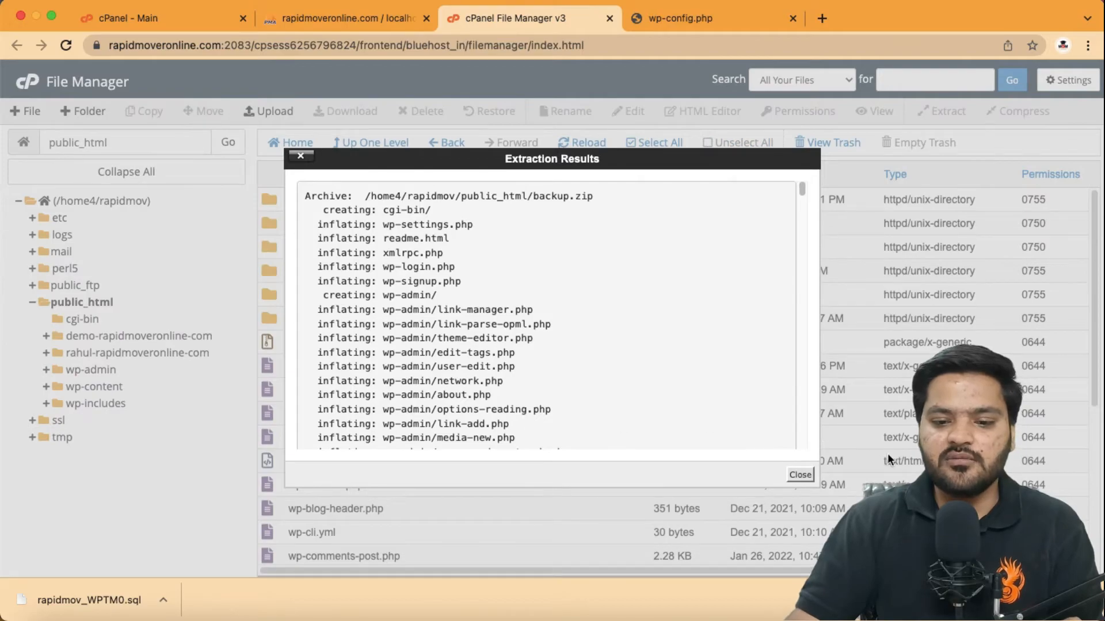
pyautogui.click(806, 483)
pyautogui.scroll(-5, 345, 412)
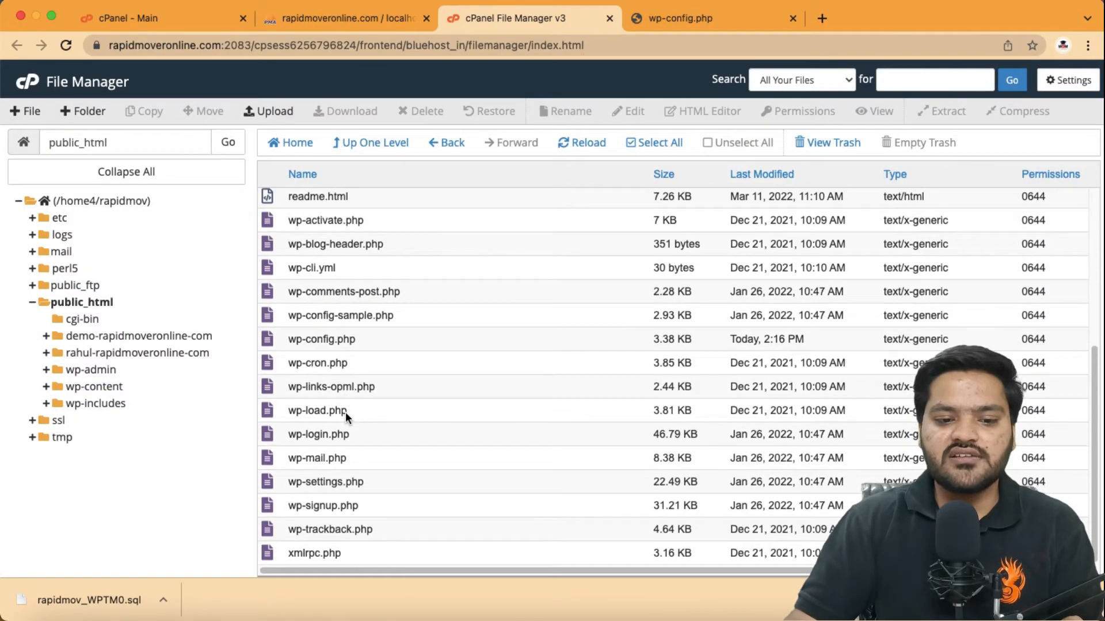
pyautogui.scroll(5, 345, 412)
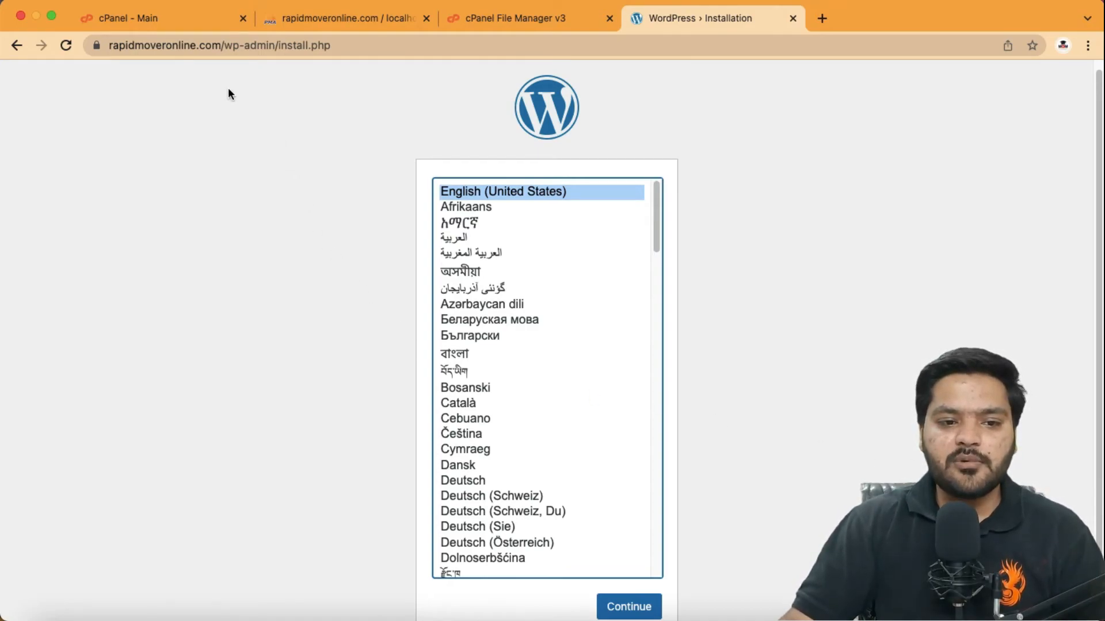
# Step: Switch to phpMyAdmin and open the import page for the rapidmov_WPTM0 database
pyautogui.moveTo(117, 41); pyautogui.dragTo(109, 45)
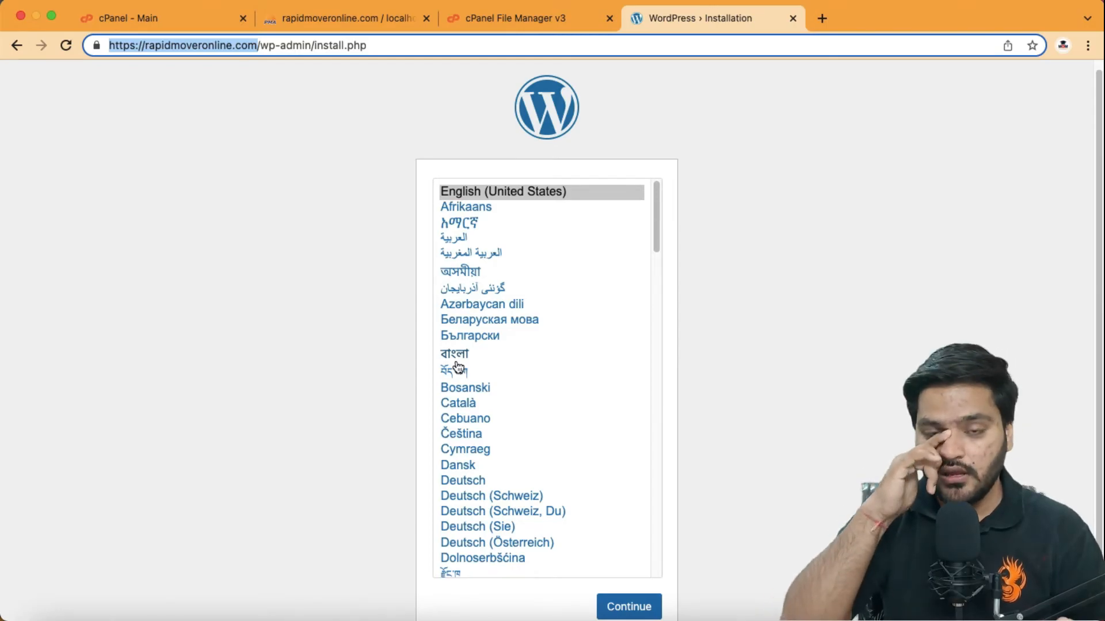
pyautogui.click(368, 16)
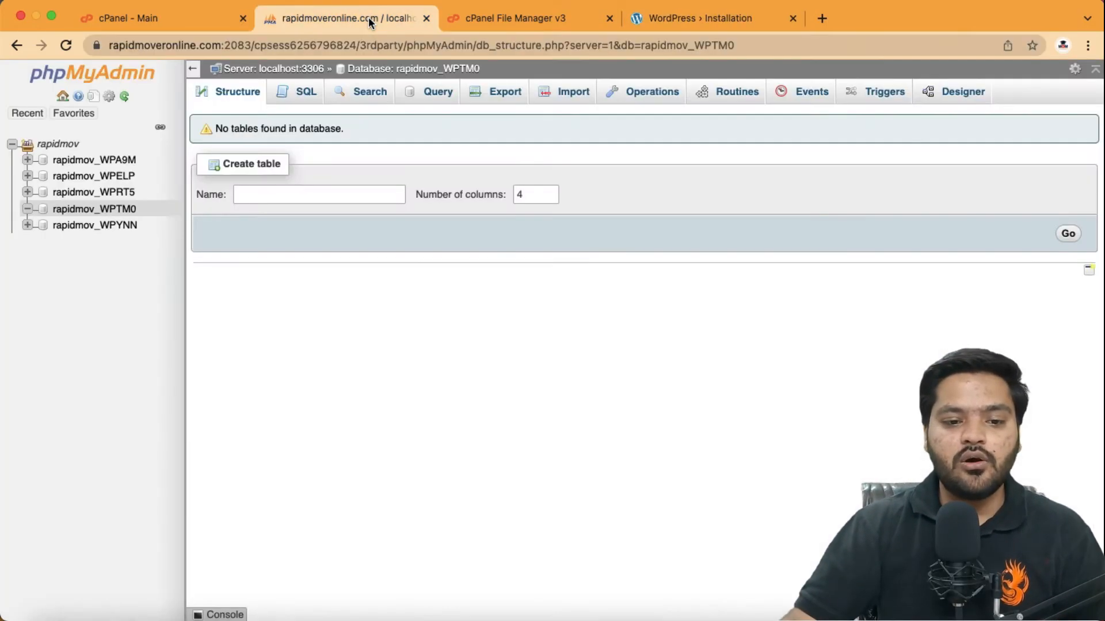
pyautogui.click(88, 216)
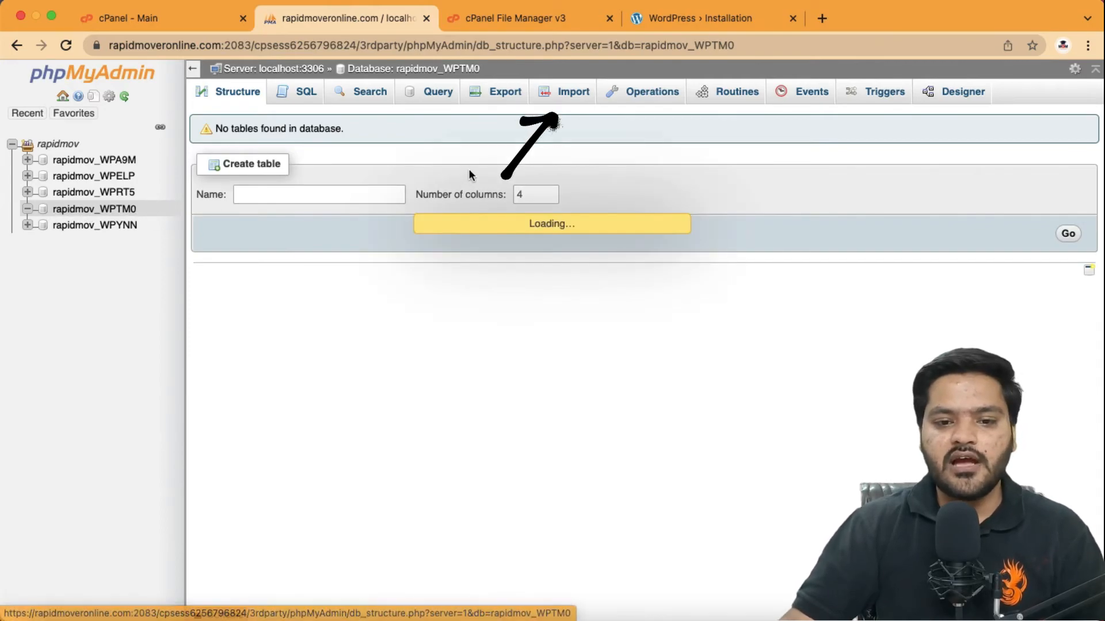
pyautogui.click(567, 102)
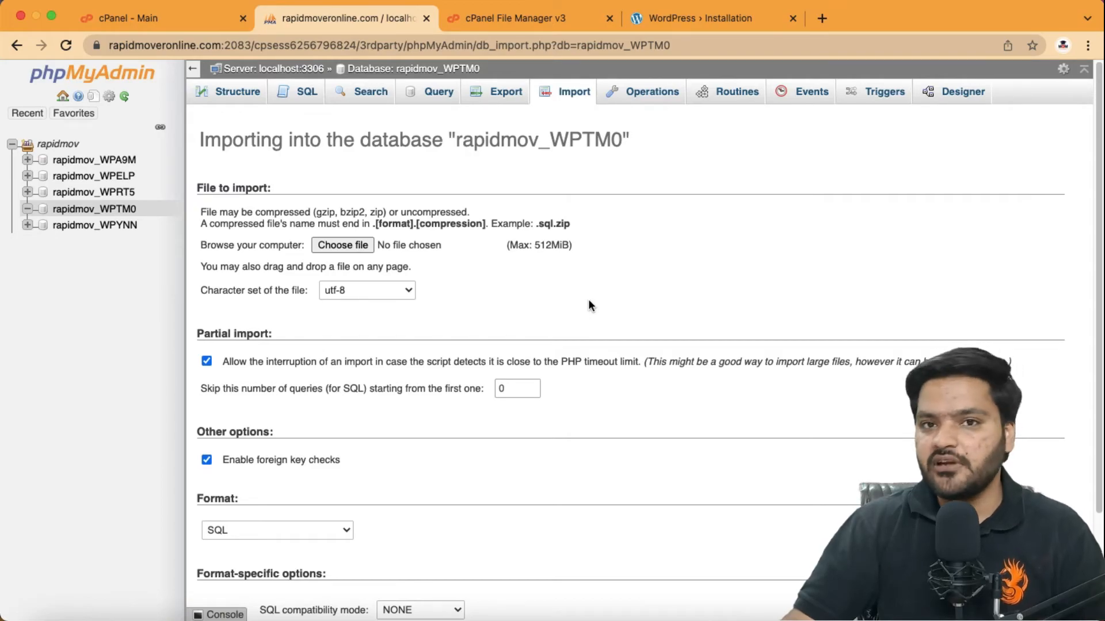
# Step: Import the backup file rapidmov_WPTM0.sql.zip from the Downloads folder, keeping the SQL format and default import options
pyautogui.click(343, 244)
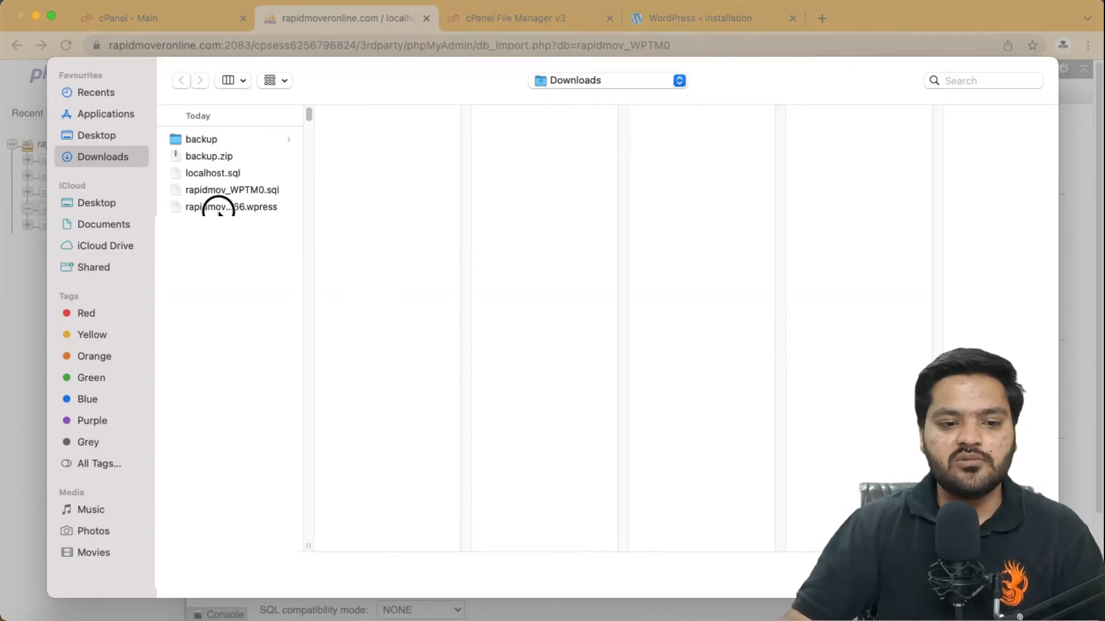
pyautogui.click(221, 204)
pyautogui.click(221, 194)
pyautogui.click(1018, 575)
pyautogui.scroll(-5, 404, 440)
pyautogui.click(224, 557)
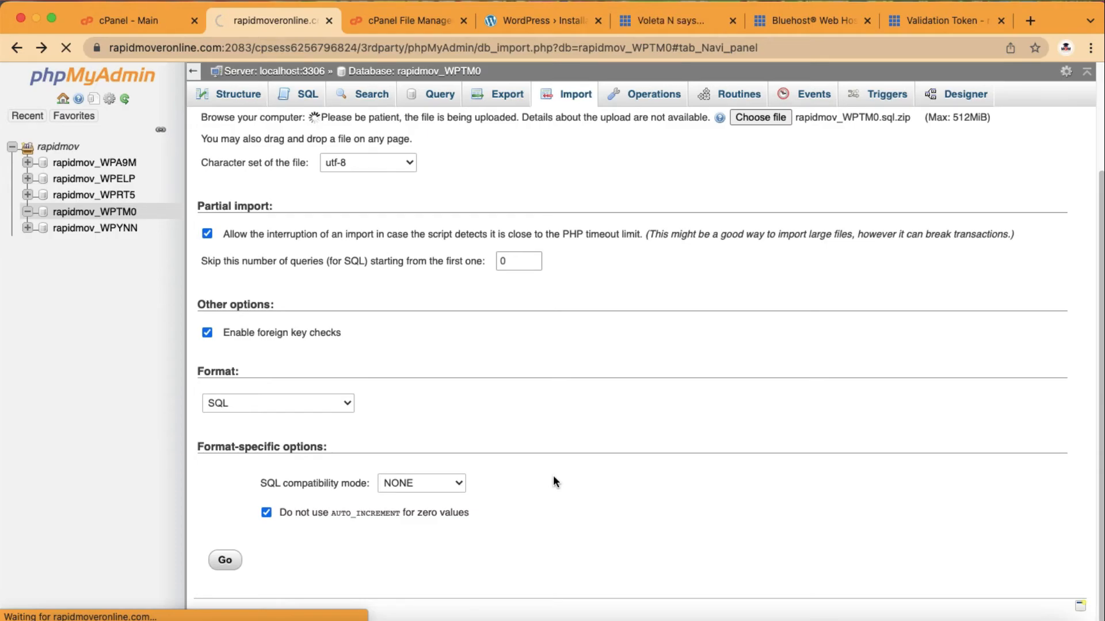
# Step: Close the two Bluehost tabs and the Validation Token tab, and return to phpMyAdmin to check the database import
pyautogui.click(540, 20)
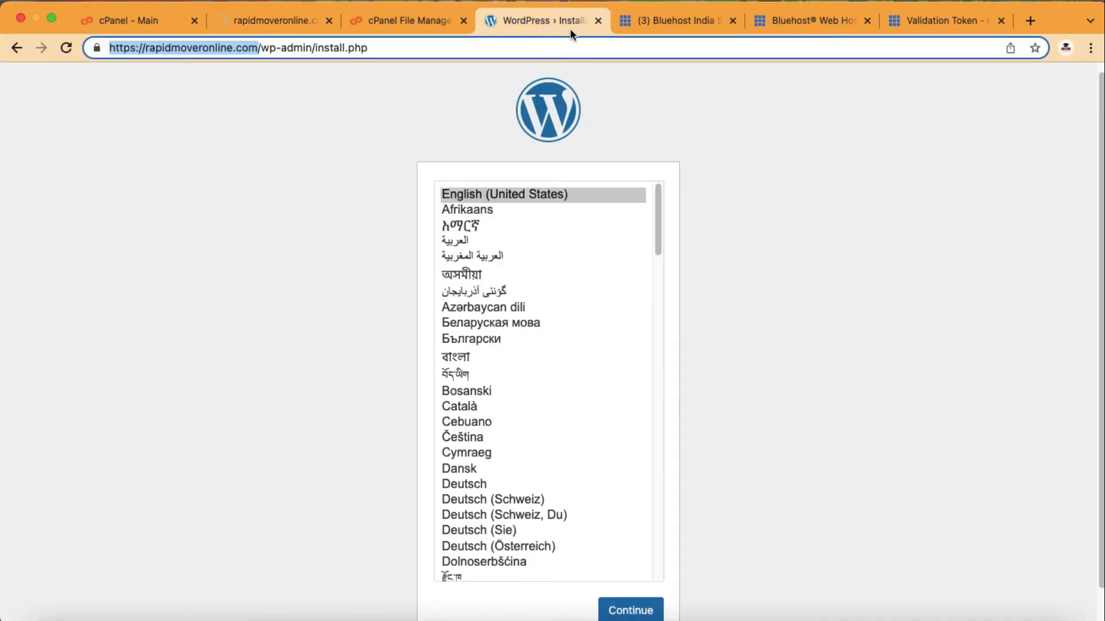
pyautogui.click(729, 21)
pyautogui.click(730, 21)
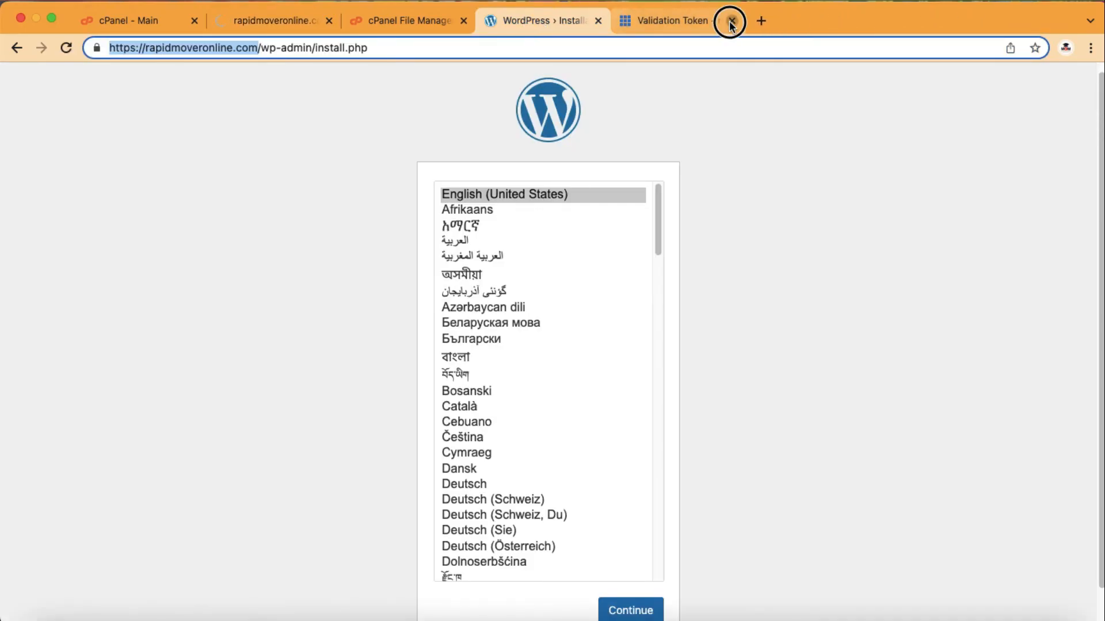
pyautogui.click(729, 20)
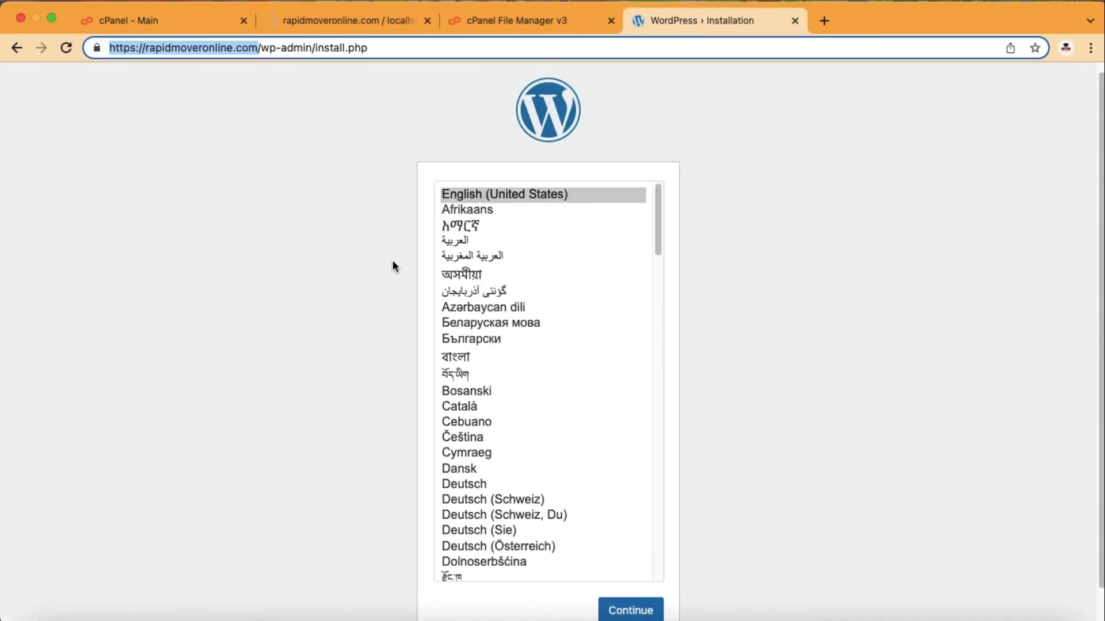
pyautogui.click(340, 25)
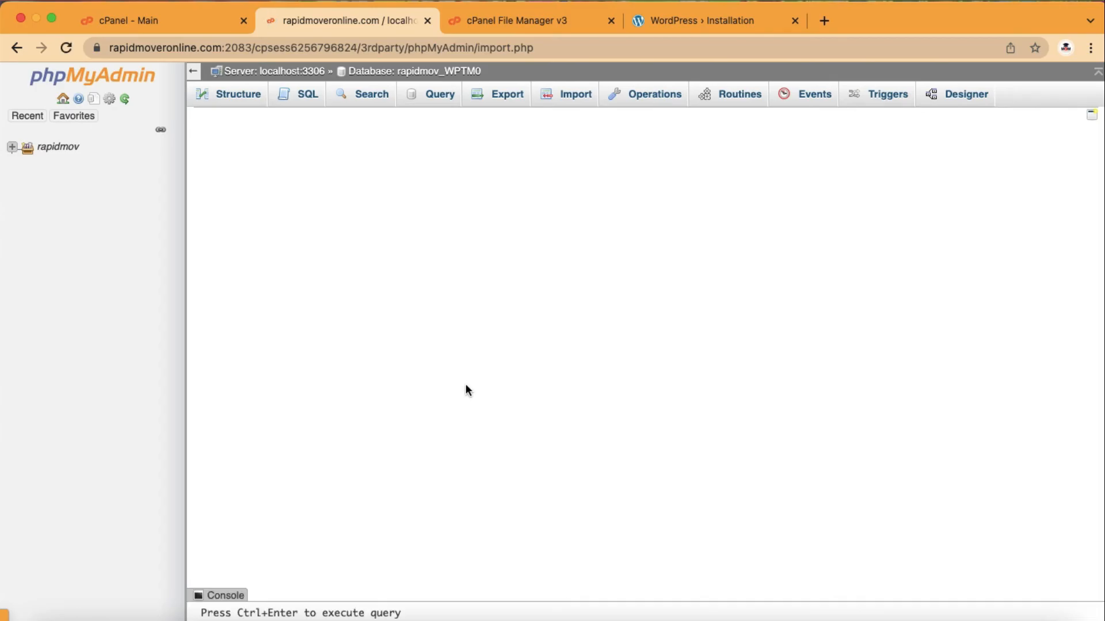
pyautogui.moveTo(218, 126); pyautogui.dragTo(559, 129)
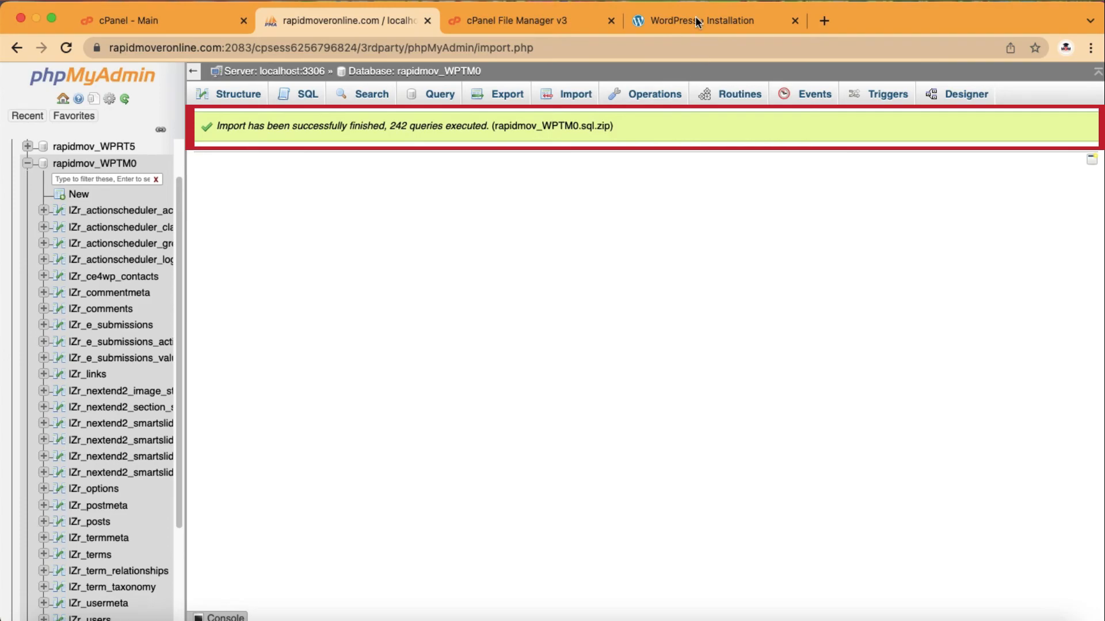
# Step: Load rapidmoveronline.com without the wp-admin/install.php path in the WordPress installation tab and look through the restored homepage
pyautogui.click(696, 20)
pyautogui.click(268, 50)
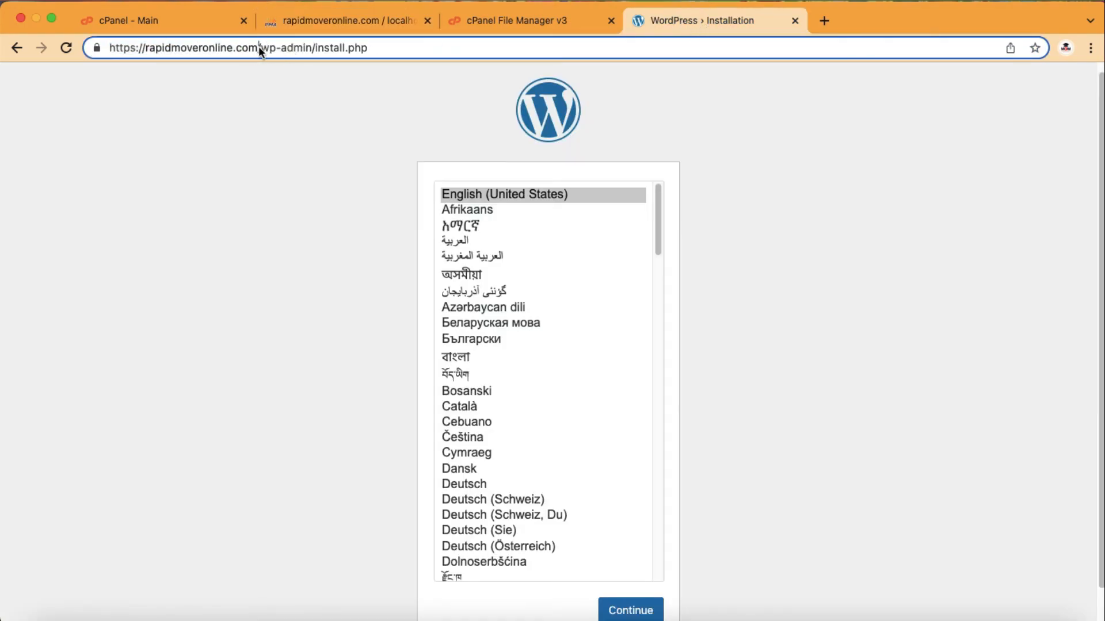
pyautogui.moveTo(260, 46); pyautogui.dragTo(440, 56)
pyautogui.press('BackSpace')
pyautogui.press('Return')
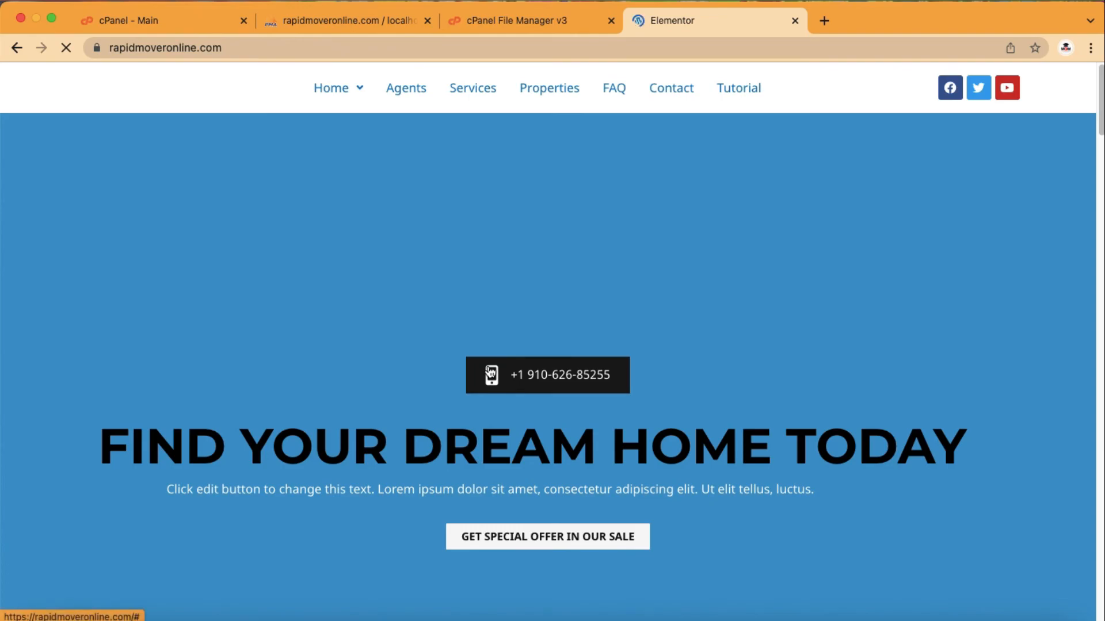
pyautogui.scroll(-15, 490, 372)
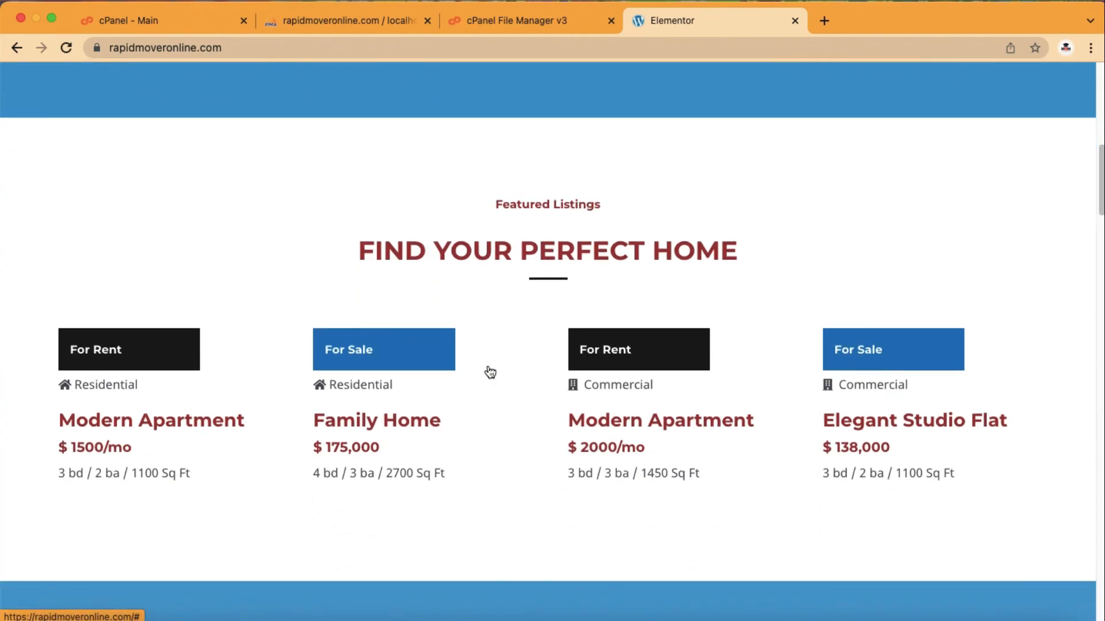
pyautogui.scroll(-20, 490, 373)
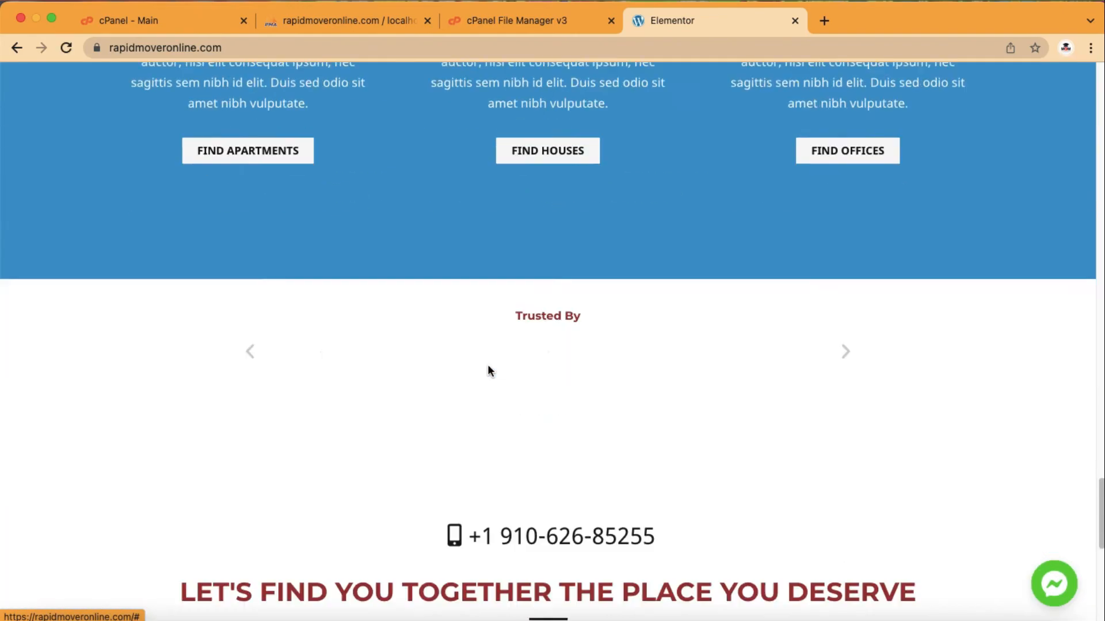
pyautogui.scroll(20, 487, 371)
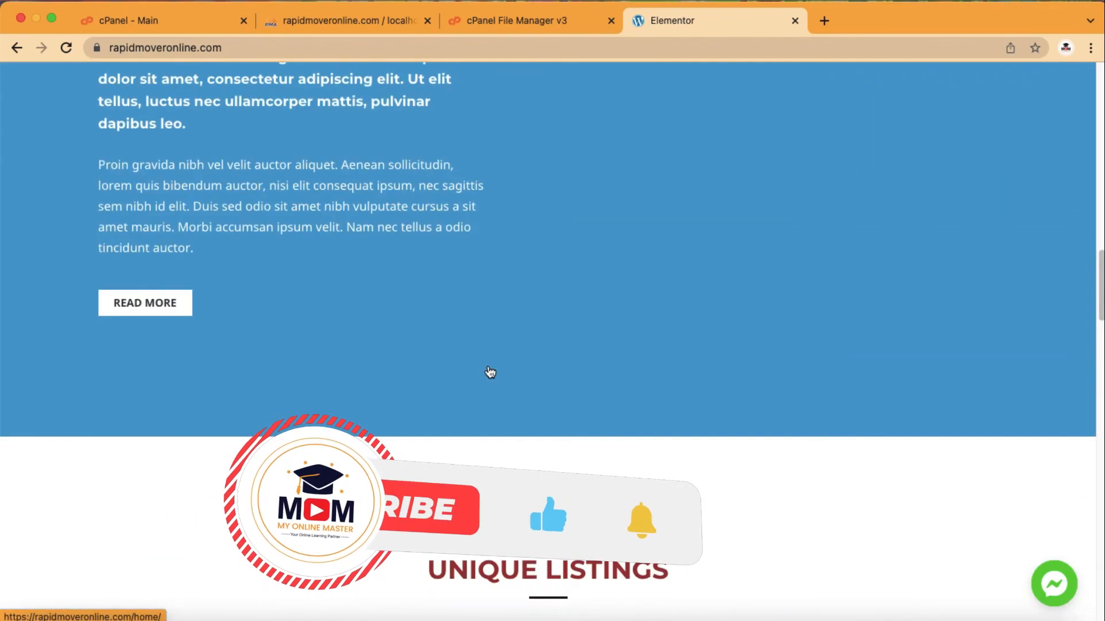
pyautogui.scroll(6, 490, 373)
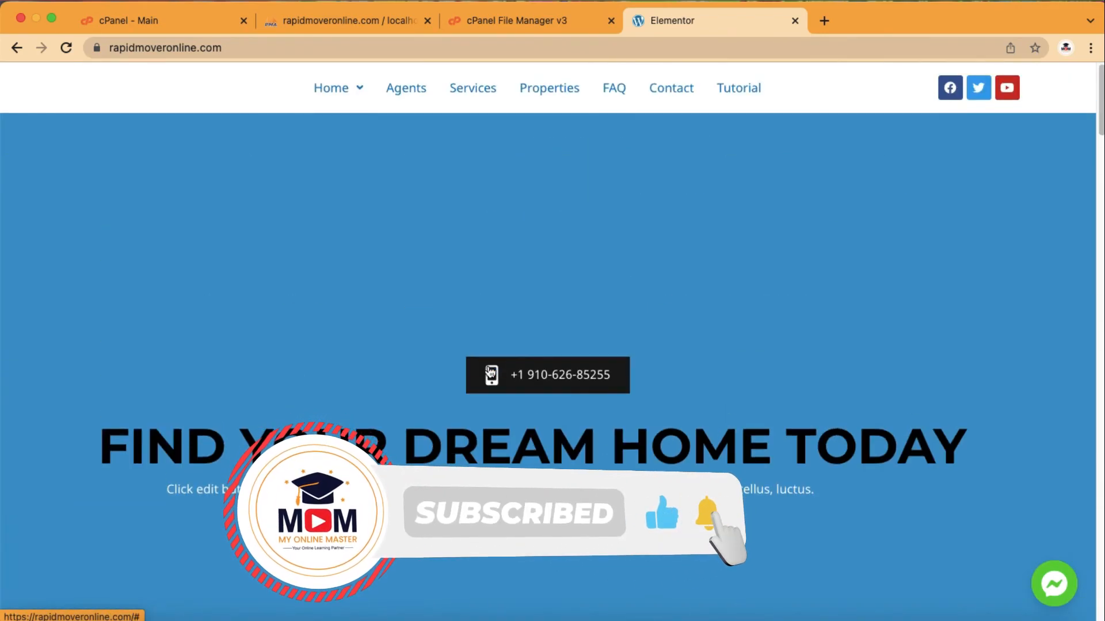